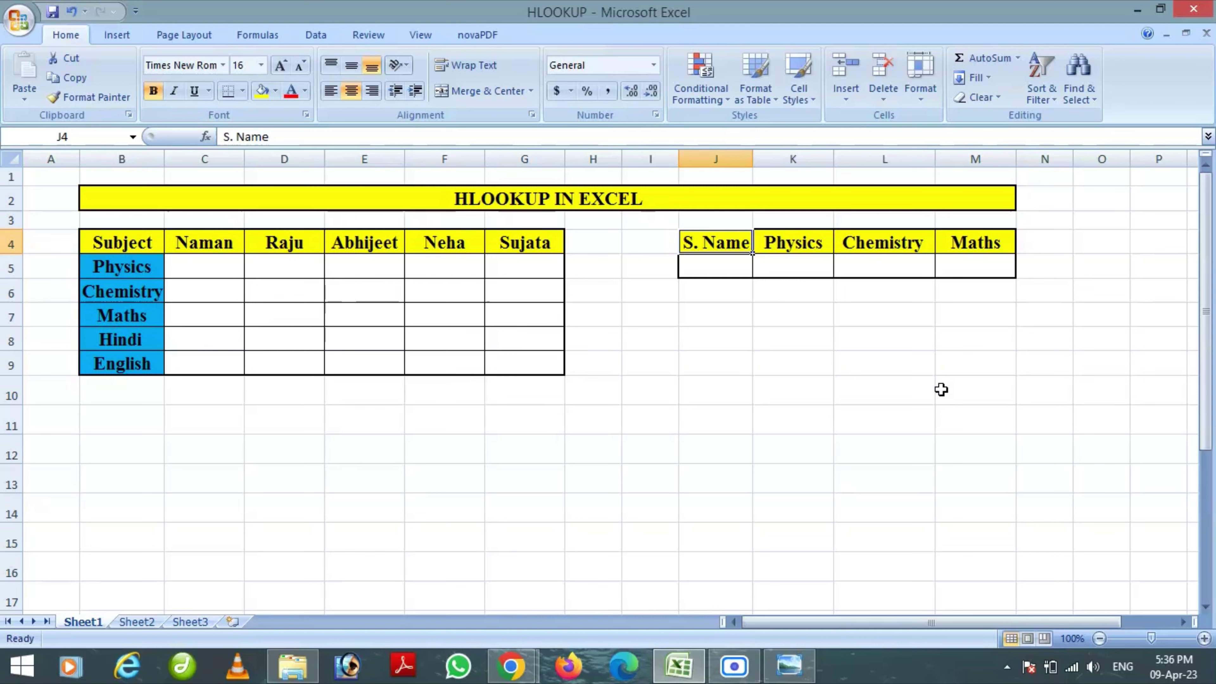
Review the HLOOKUP syntax slide alongside the marks table B4:G9
{"action": "left_click", "coordinate": [789, 666]}
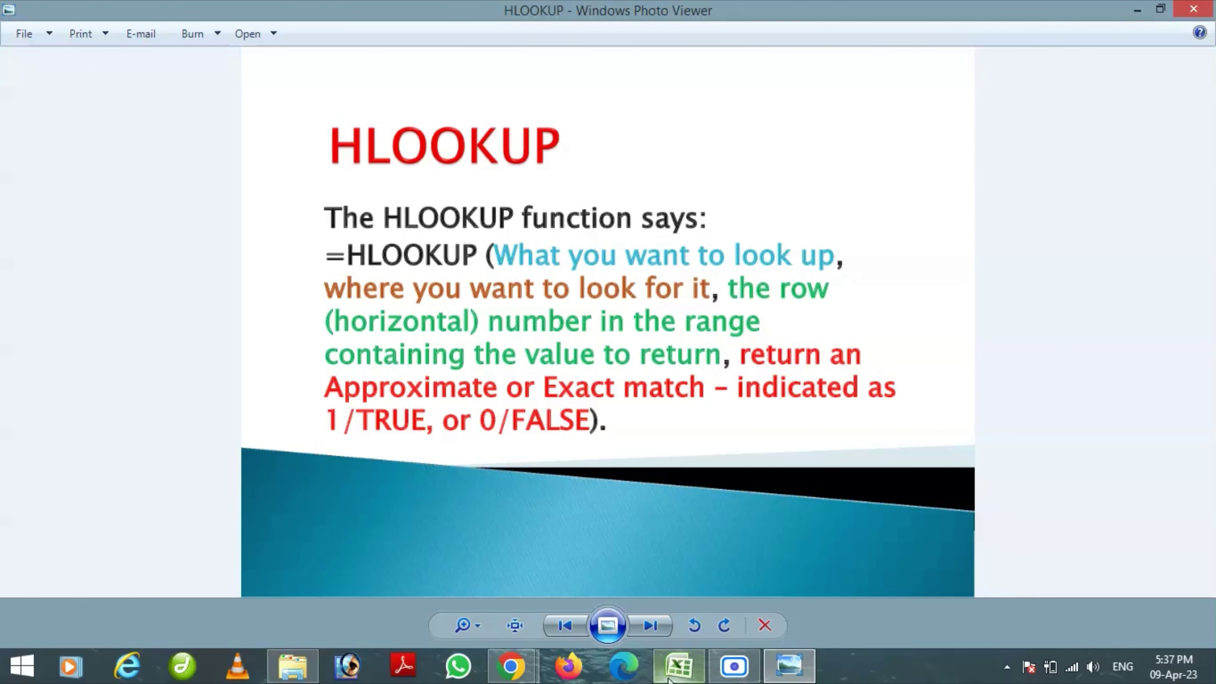
{"action": "left_click", "coordinate": [679, 666]}
{"action": "left_click_drag", "start_coordinate": [133, 244], "coordinate": [509, 360]}
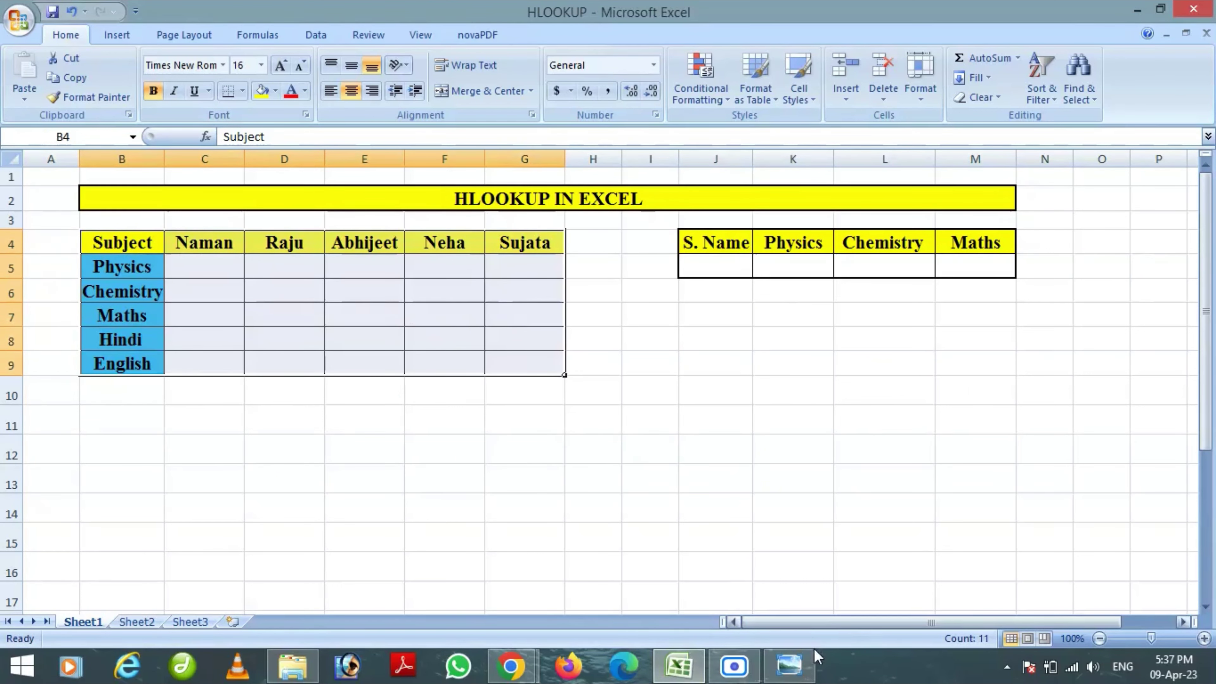
{"action": "left_click", "coordinate": [790, 667]}
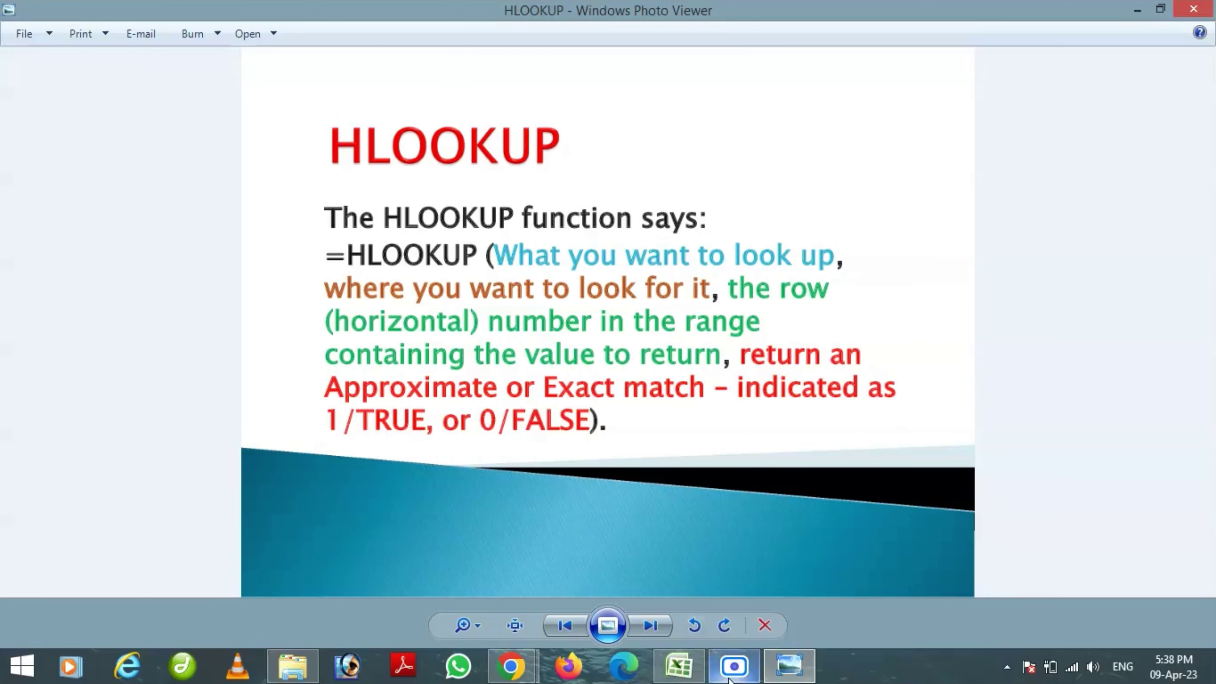
{"action": "left_click", "coordinate": [679, 666]}
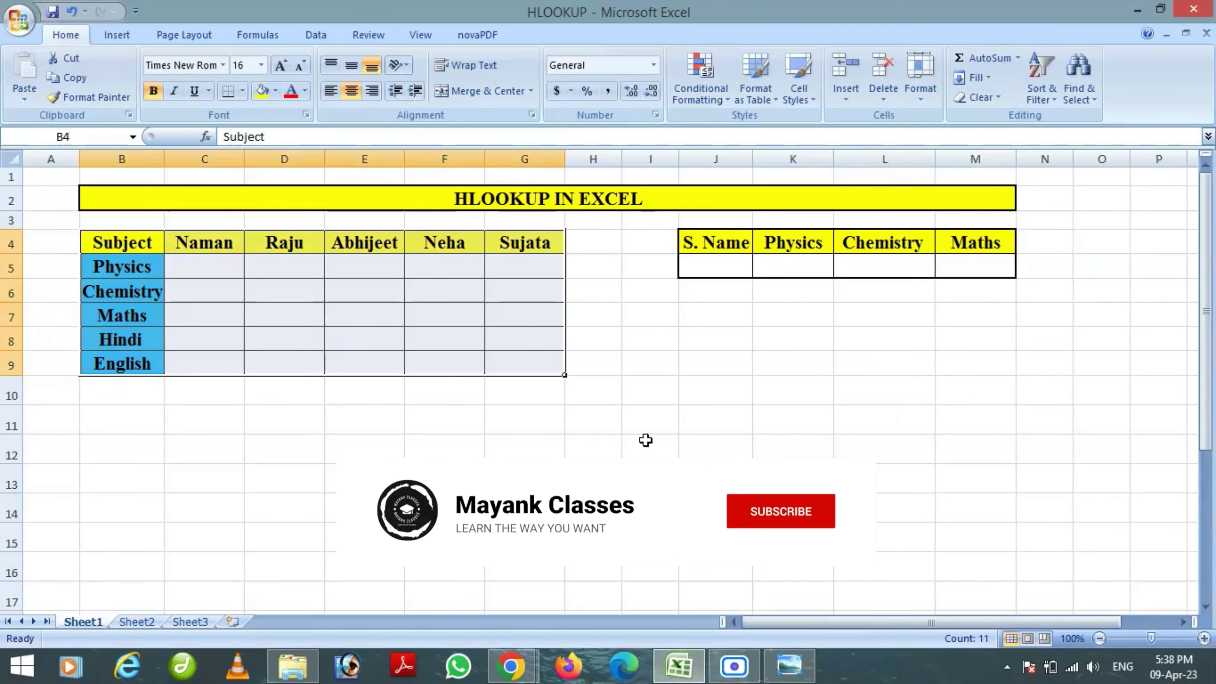
{"action": "left_click", "coordinate": [671, 363]}
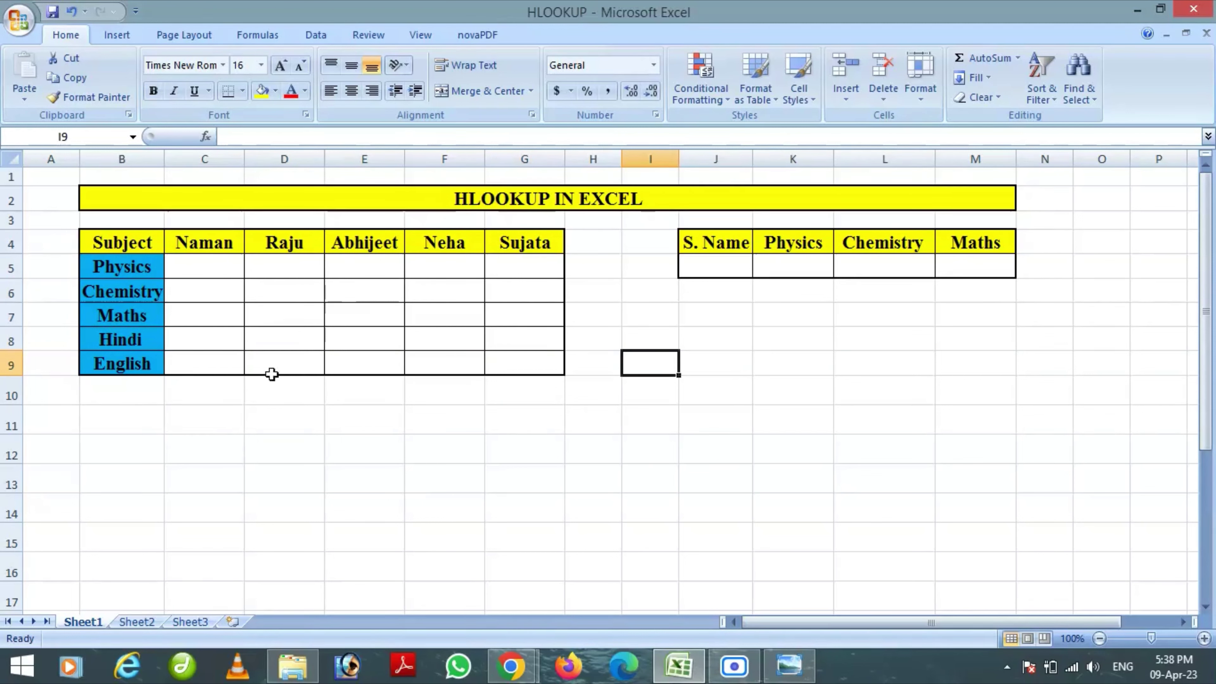
Point out the student names in row 4 and the Physics-to-English subject rows
{"action": "left_click_drag", "start_coordinate": [187, 242], "coordinate": [524, 242]}
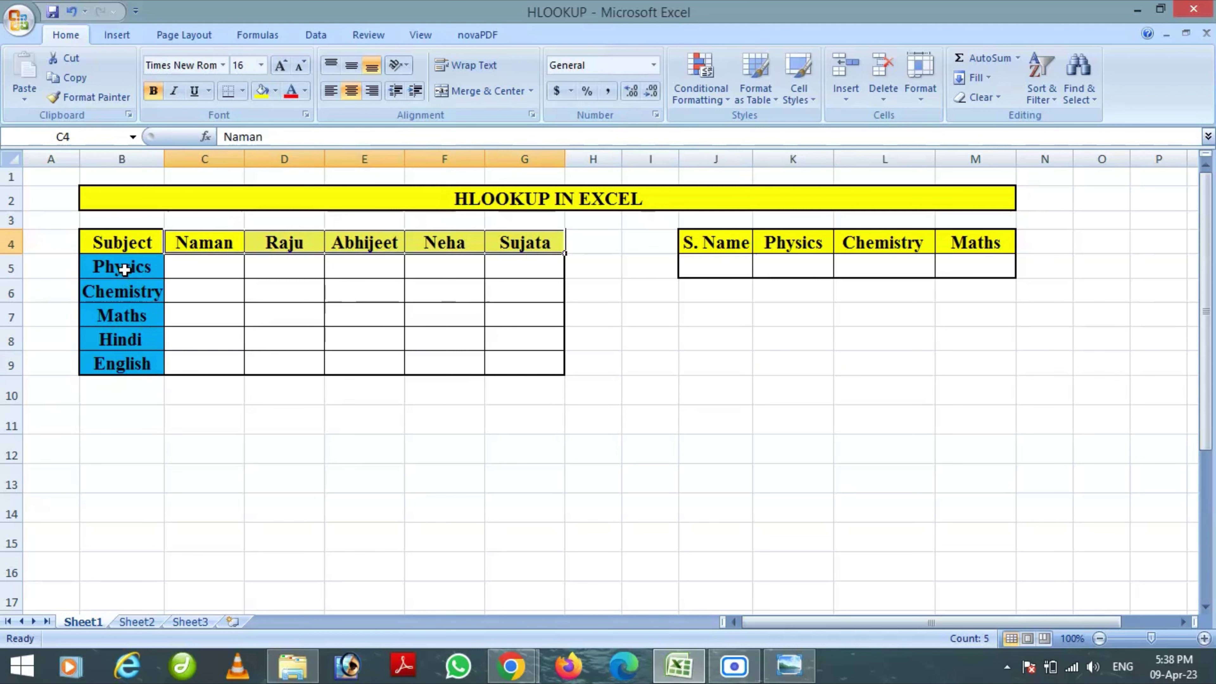
{"action": "left_click", "coordinate": [124, 269]}
{"action": "left_click", "coordinate": [126, 291]}
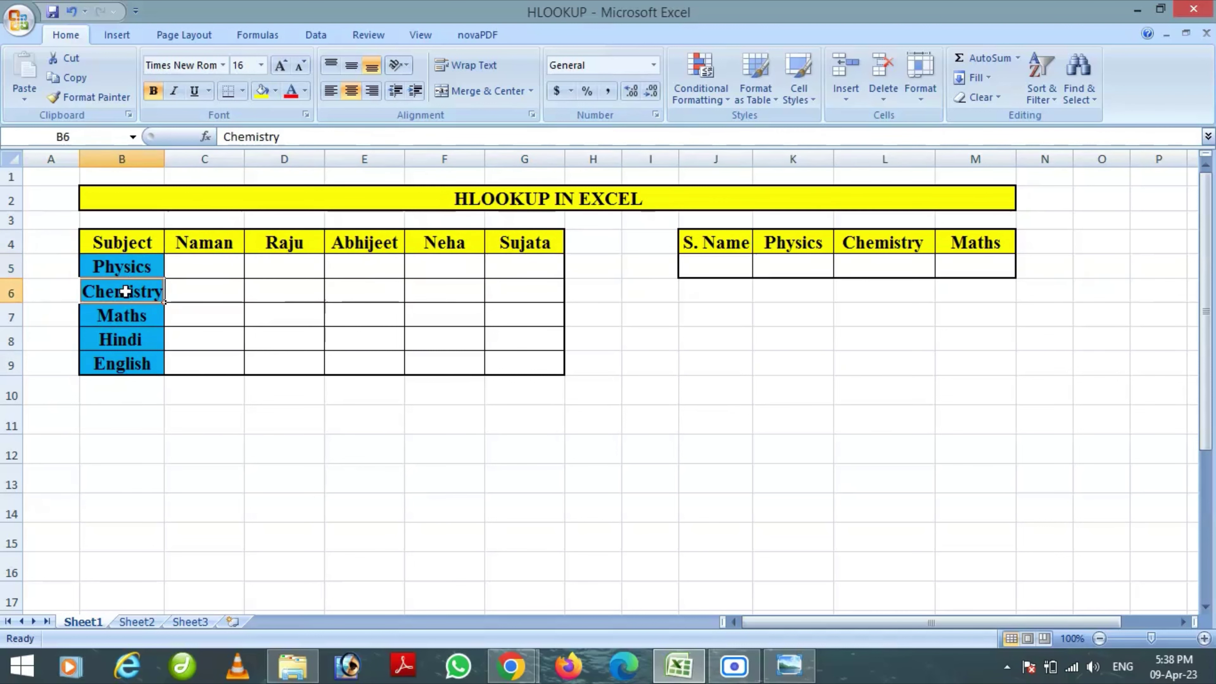
{"action": "left_click", "coordinate": [128, 319]}
{"action": "left_click", "coordinate": [127, 346]}
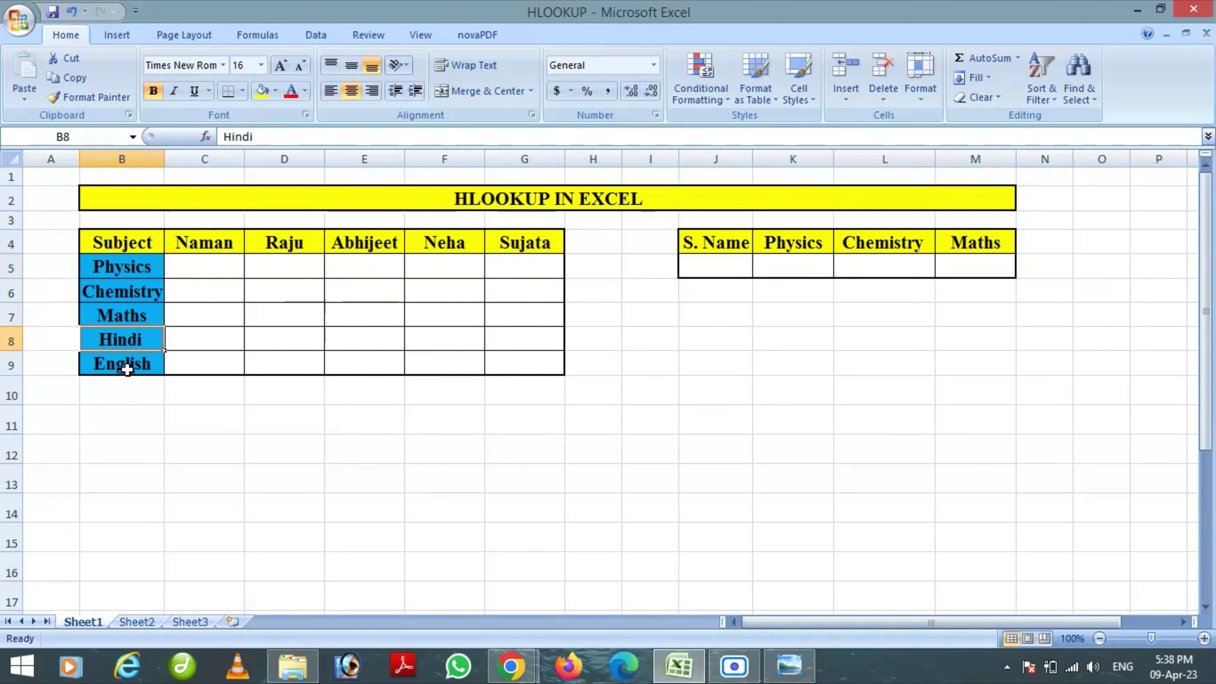
{"action": "left_click", "coordinate": [127, 369]}
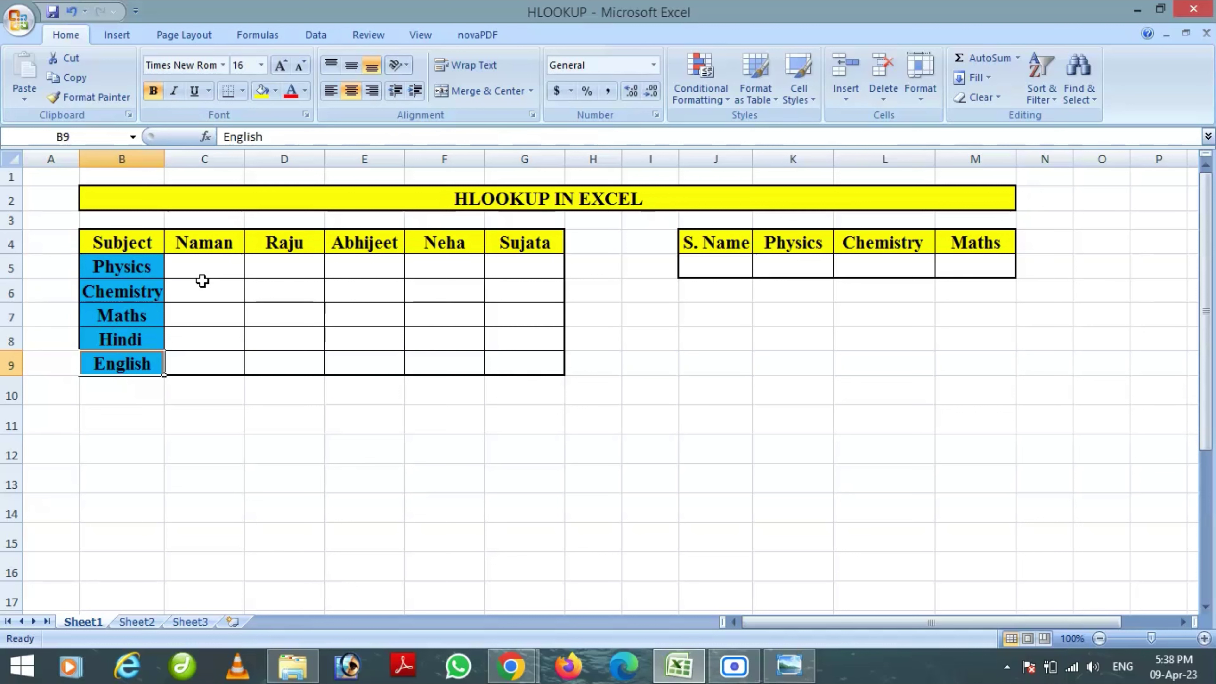
Enter the first student's marks: 92, 94, 92, 82, 74
{"action": "left_click", "coordinate": [214, 270]}
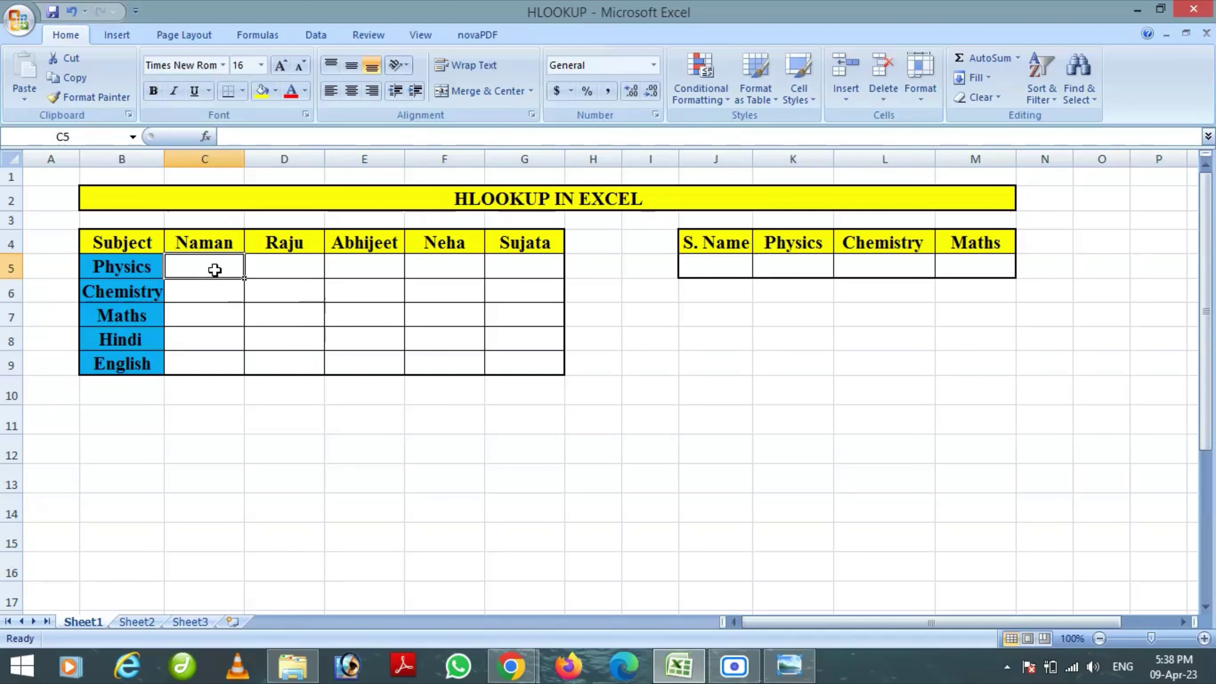
{"action": "type", "text": "92"}
{"action": "key", "text": "Return"}
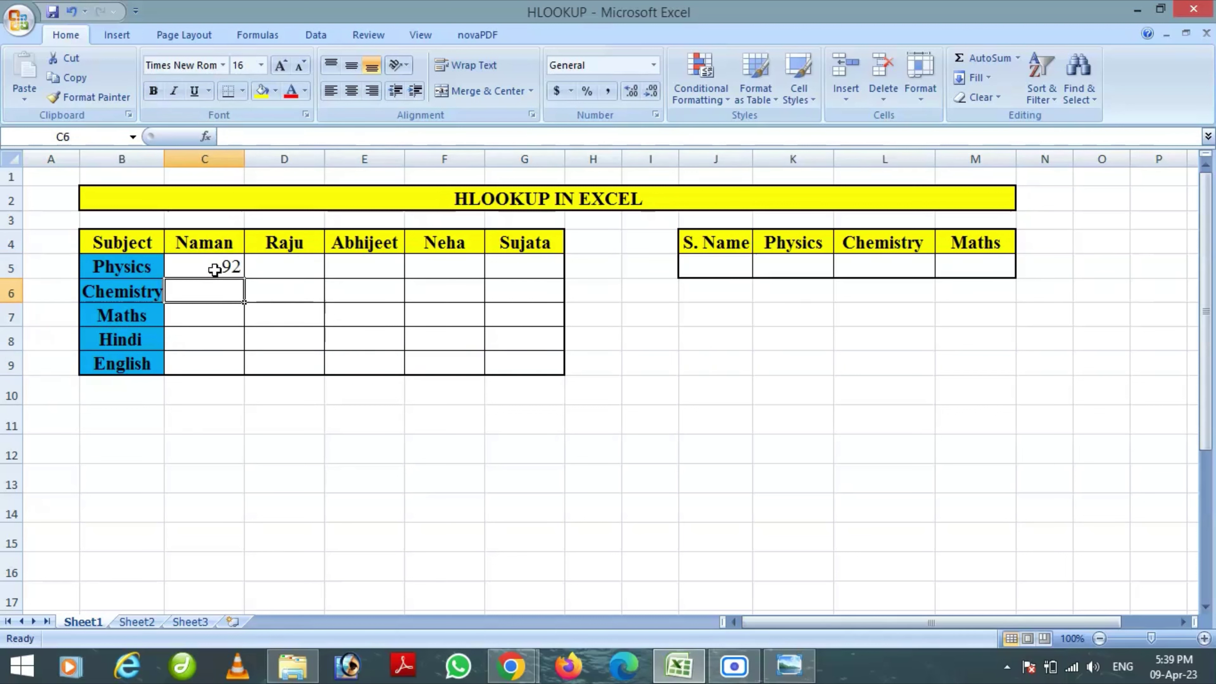
{"action": "type", "text": "94"}
{"action": "key", "text": "Return"}
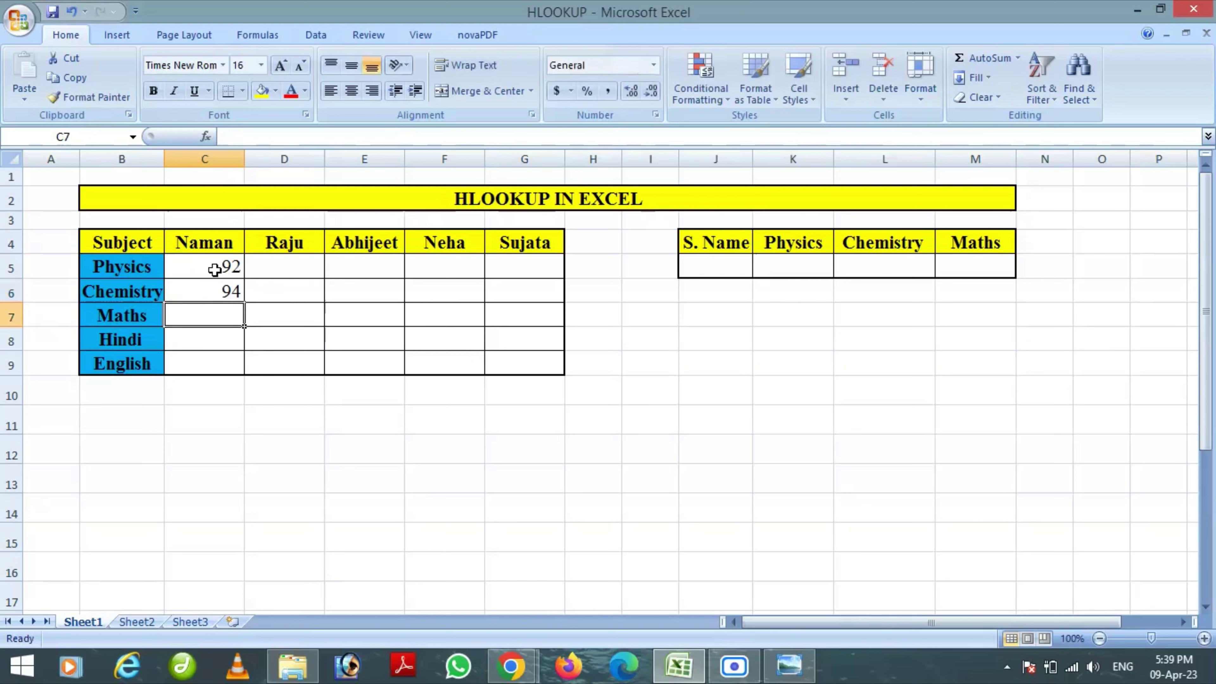
{"action": "type", "text": "92"}
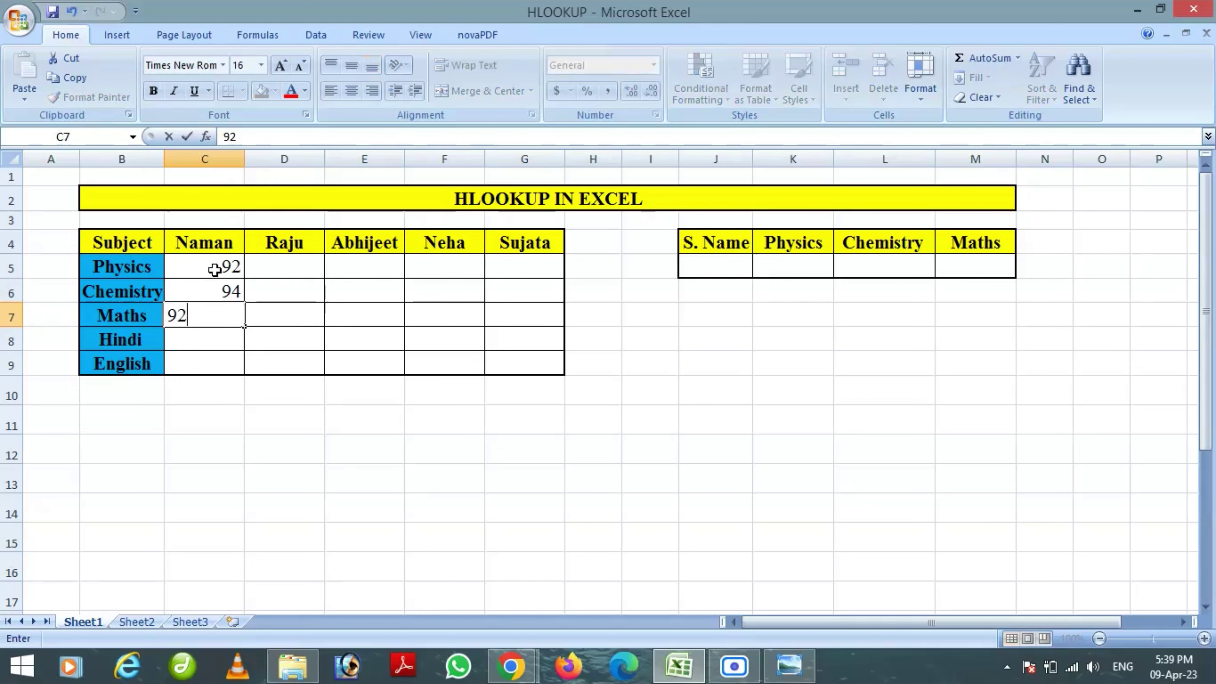
{"action": "key", "text": "Return"}
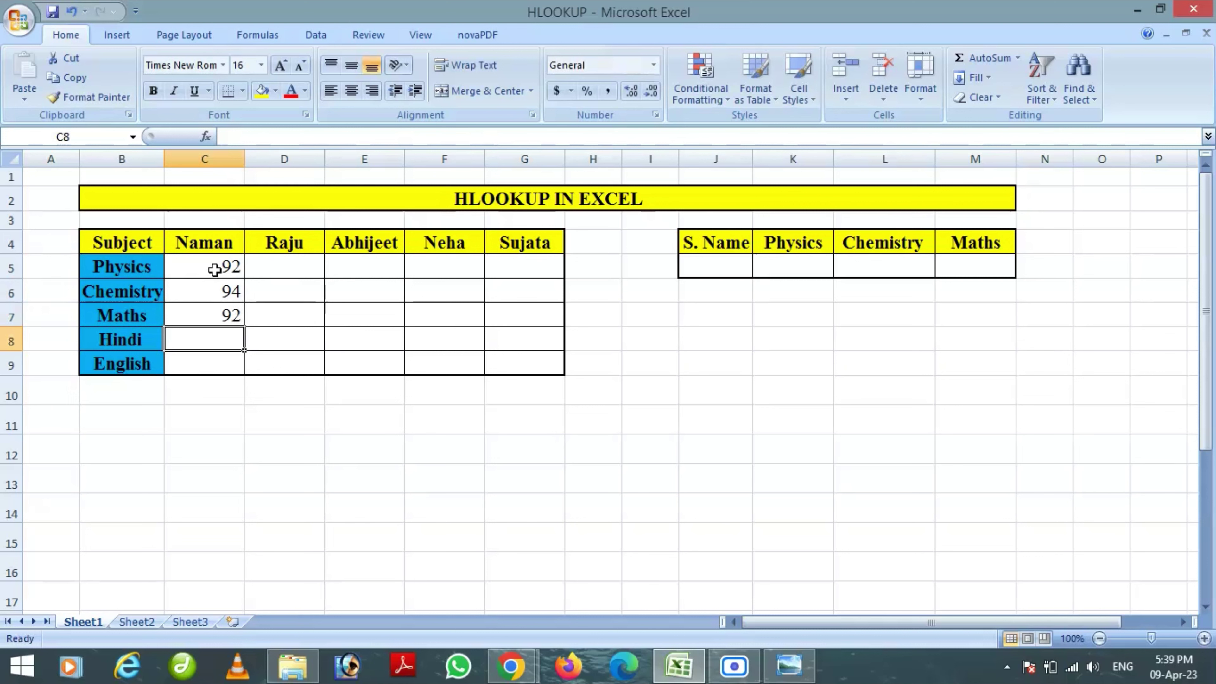
{"action": "type", "text": "82"}
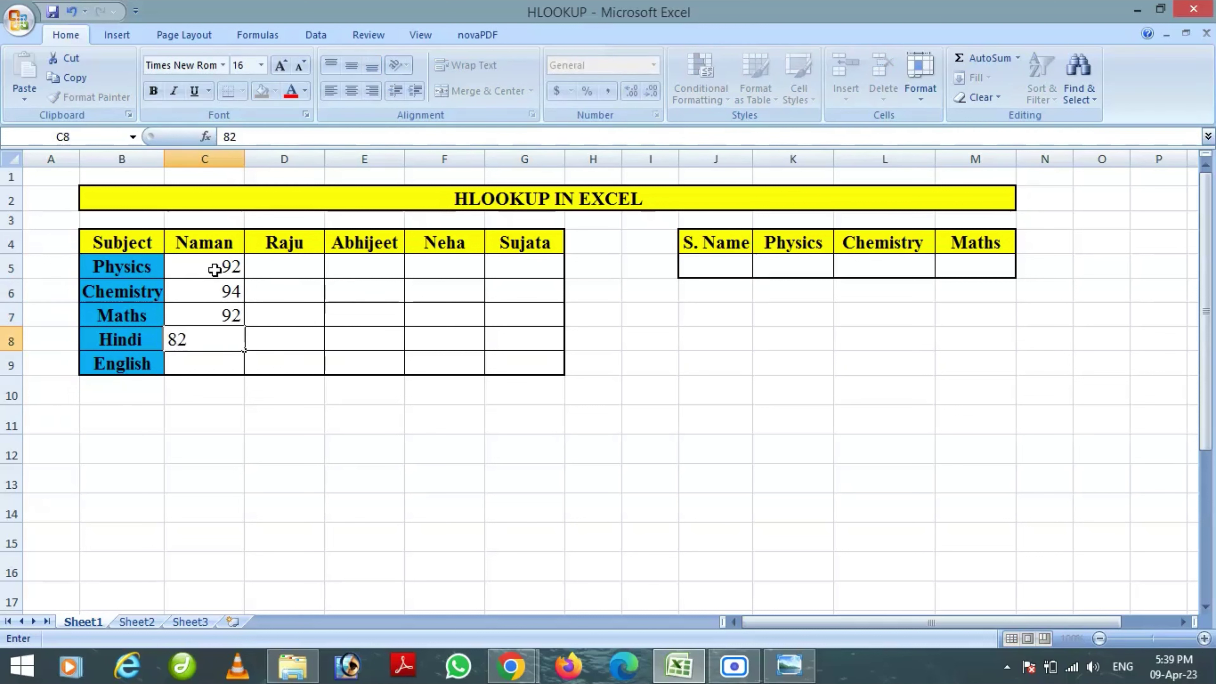
{"action": "key", "text": "Return"}
{"action": "type", "text": "7"}
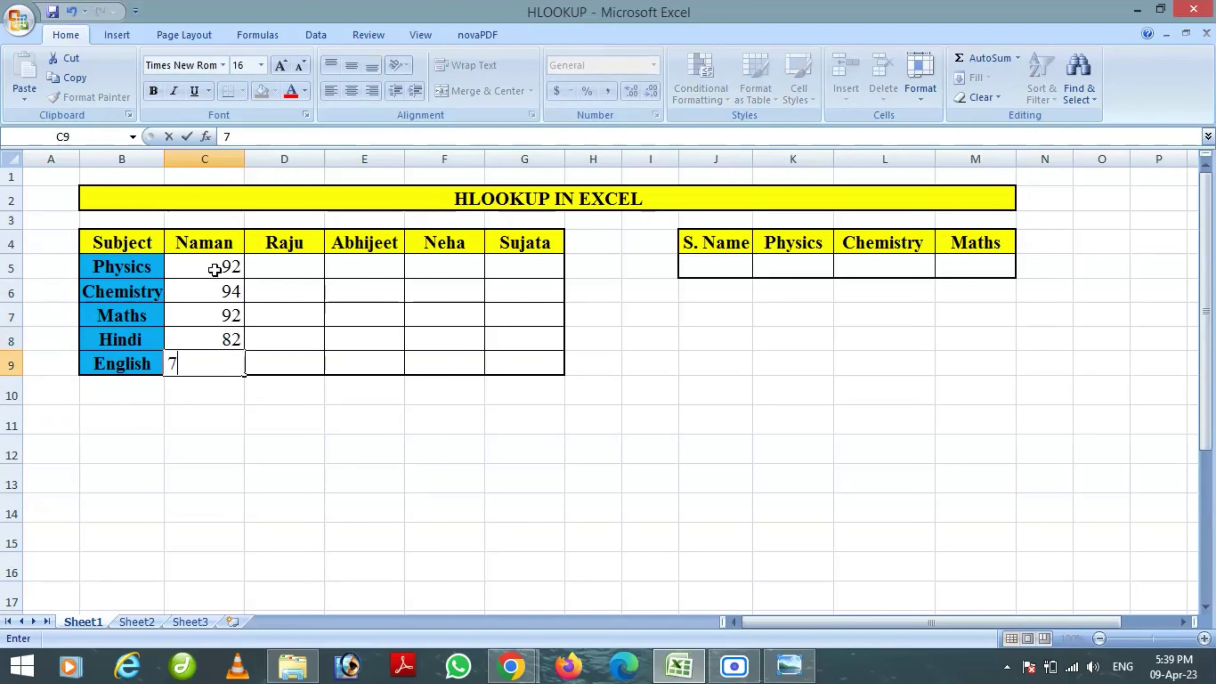
{"action": "type", "text": "4"}
Enter the second student's marks: 84, 94, 90, 88, 80
{"action": "left_click", "coordinate": [297, 264]}
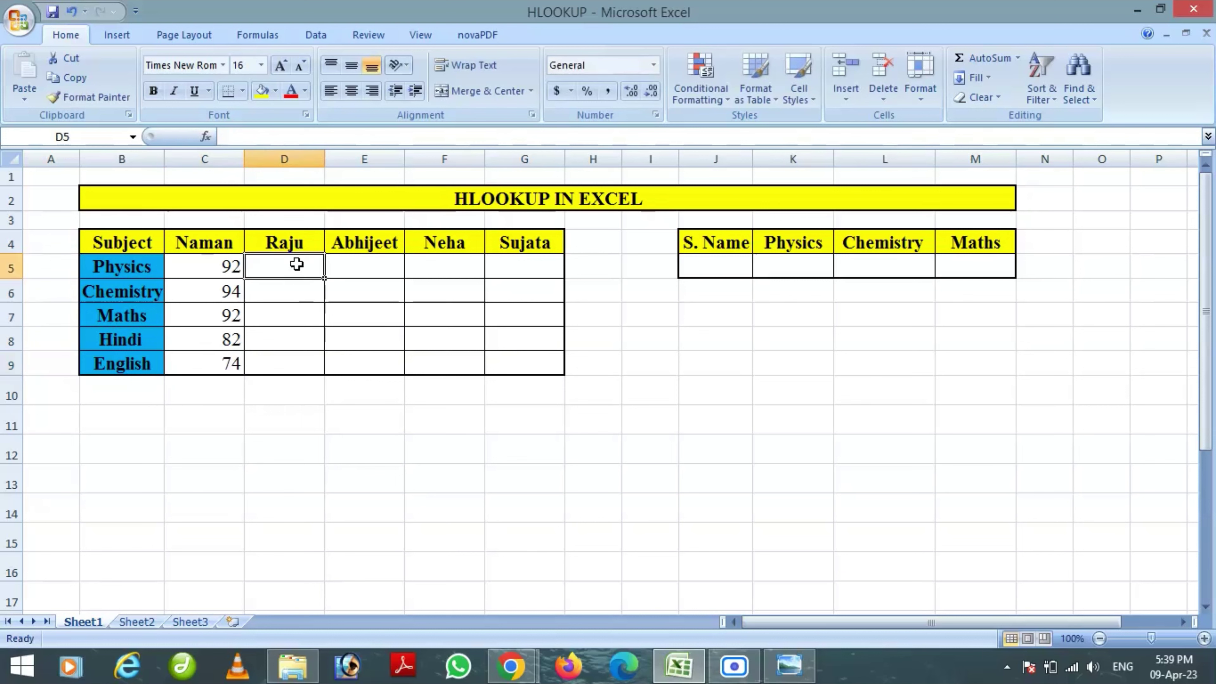
{"action": "type", "text": "8"}
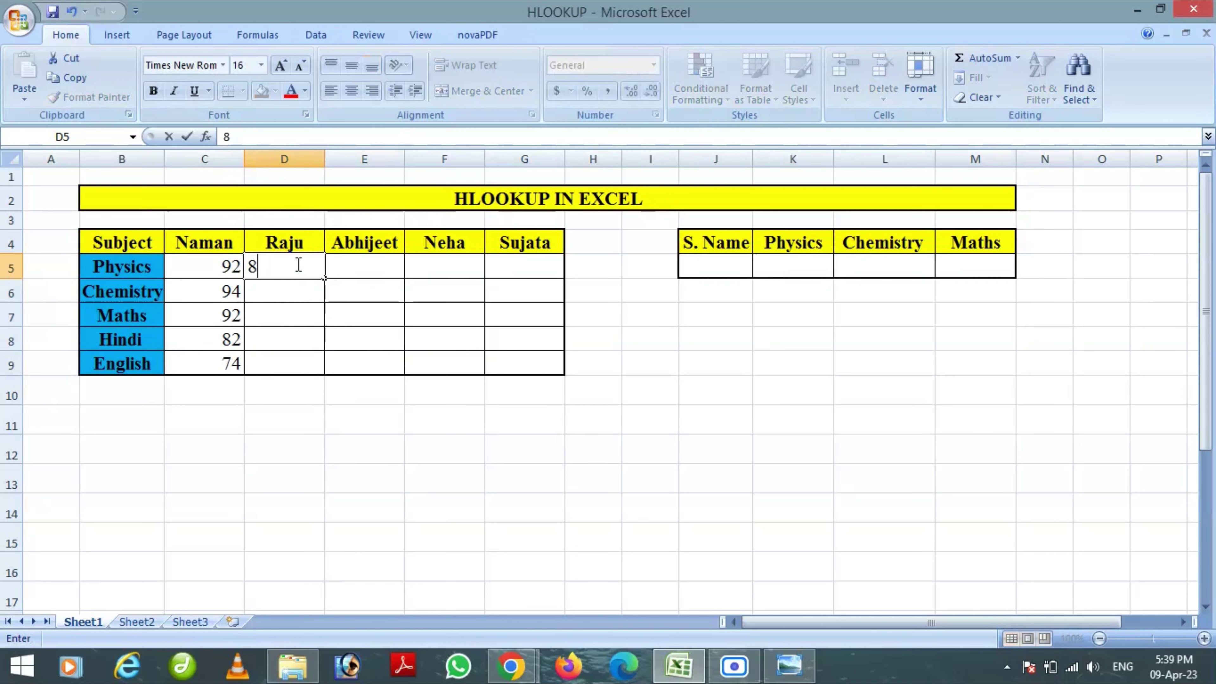
{"action": "type", "text": "4"}
{"action": "key", "text": "Return"}
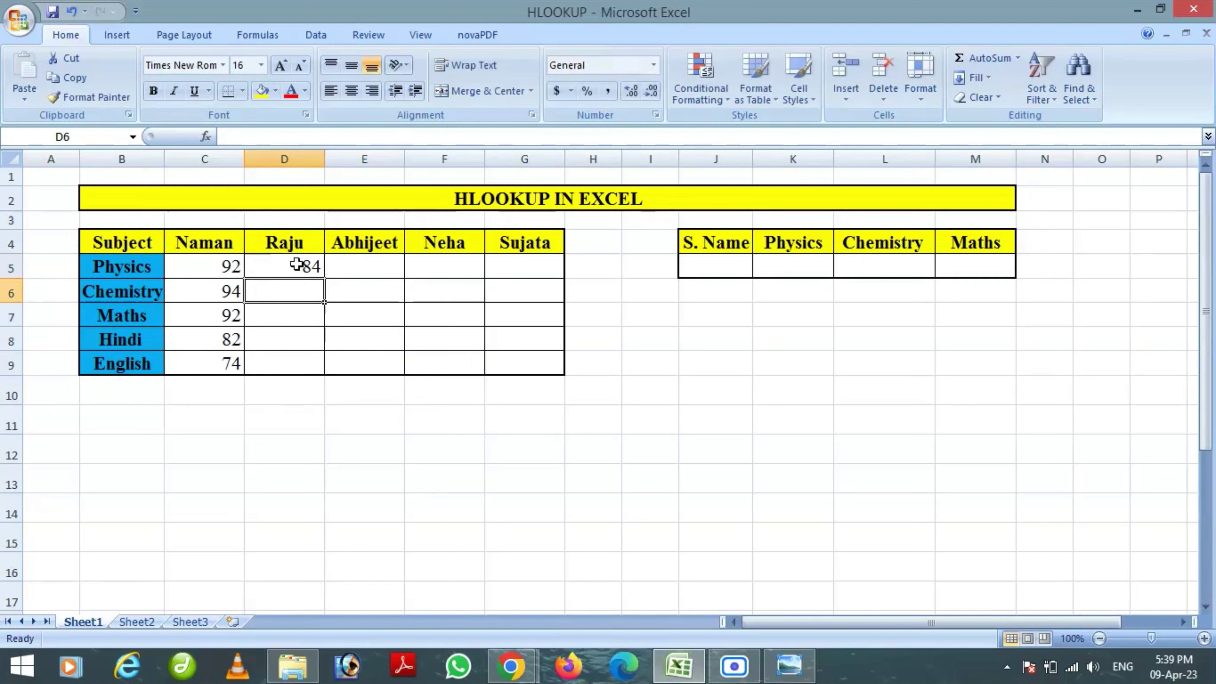
{"action": "type", "text": "94"}
{"action": "key", "text": "Return"}
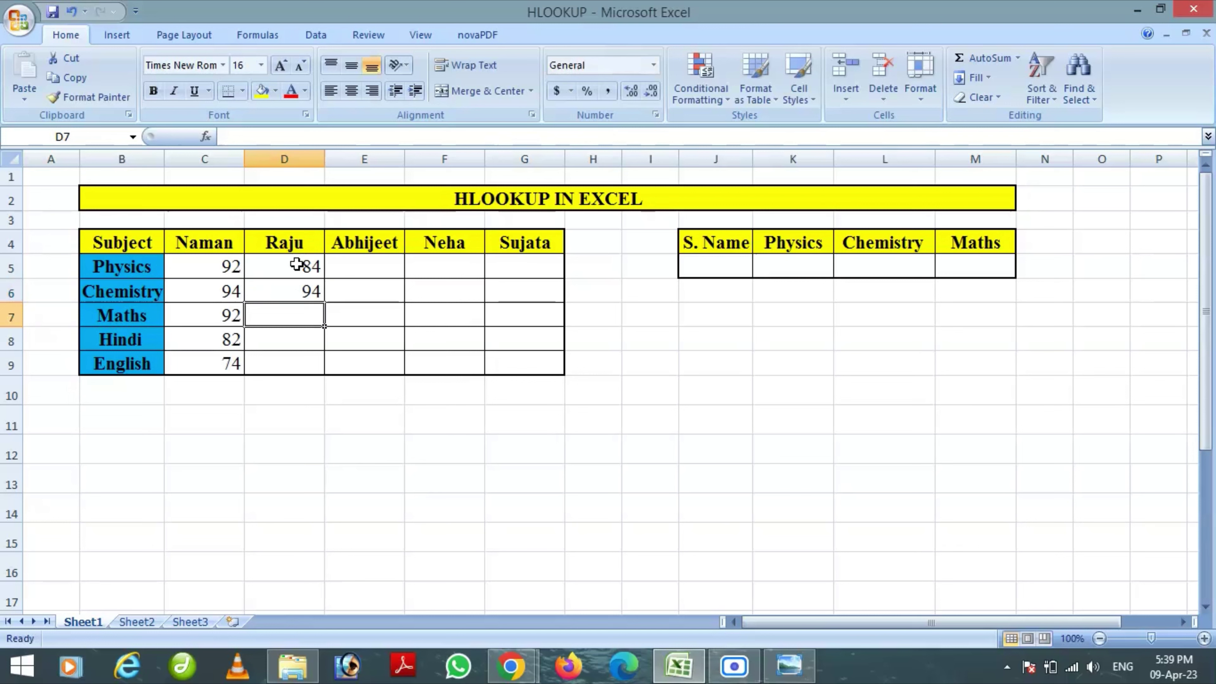
{"action": "type", "text": "90"}
{"action": "key", "text": "Return"}
{"action": "type", "text": "8"}
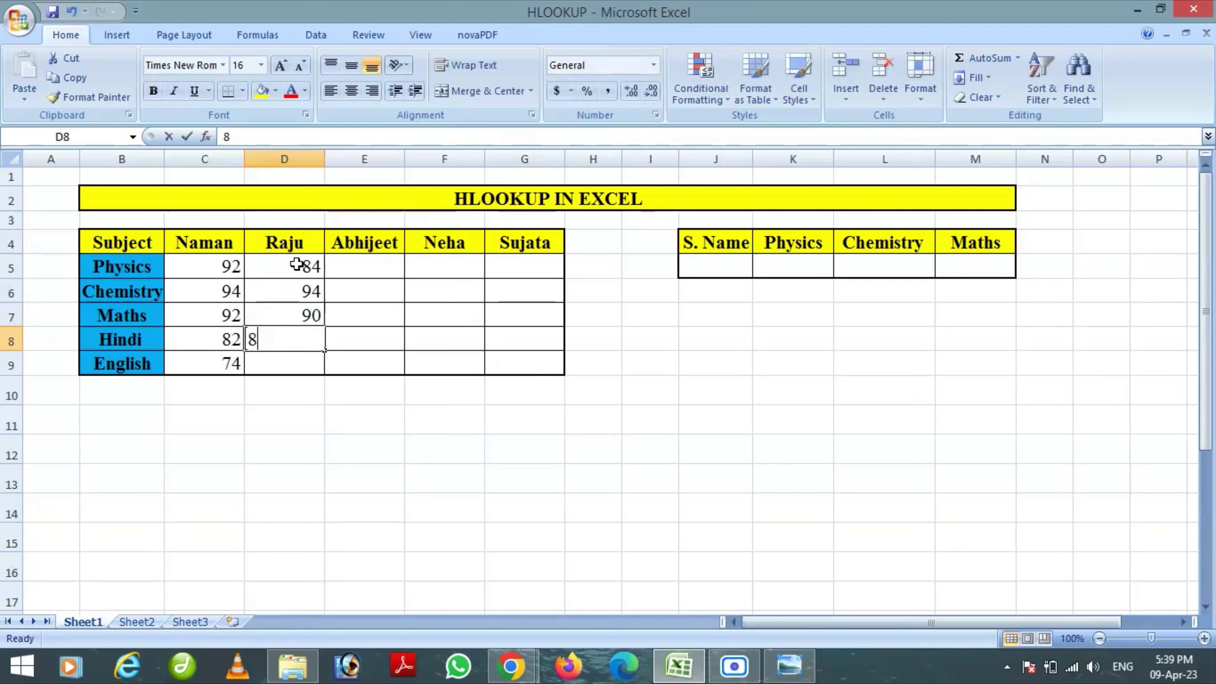
{"action": "type", "text": "8"}
{"action": "key", "text": "Return"}
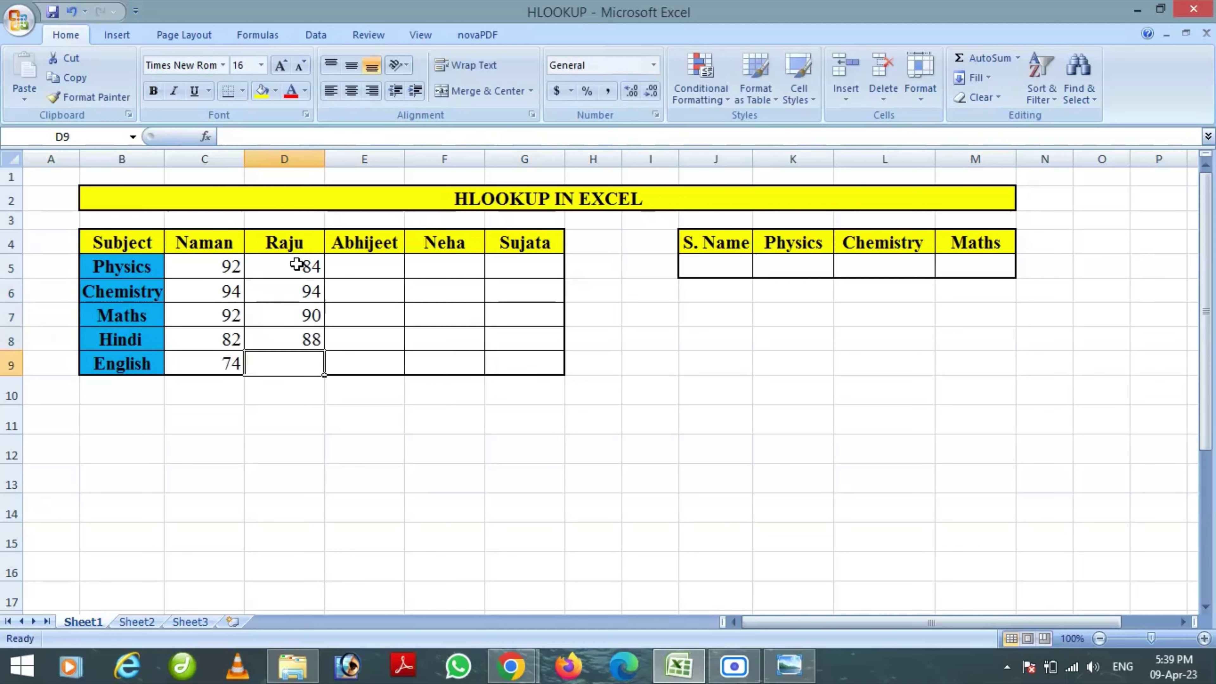
{"action": "type", "text": "80"}
{"action": "key", "text": "Return"}
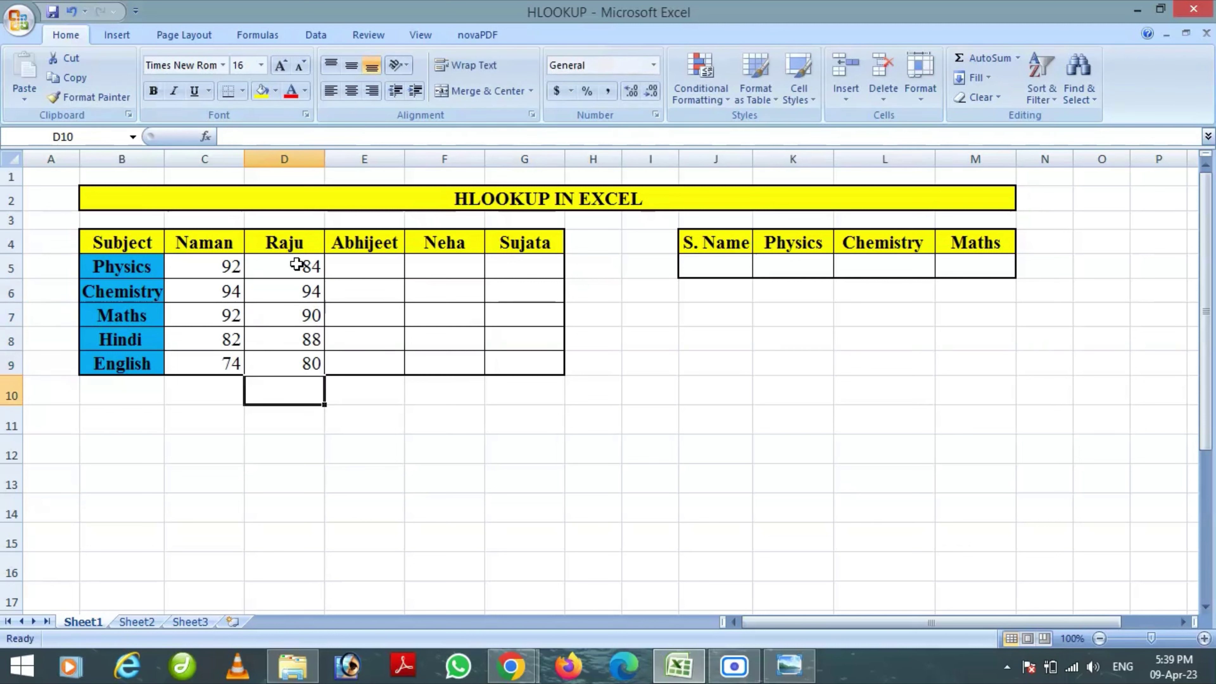
Enter the third student's marks: 74, 92, 90, 84, 85
{"action": "left_click", "coordinate": [353, 272]}
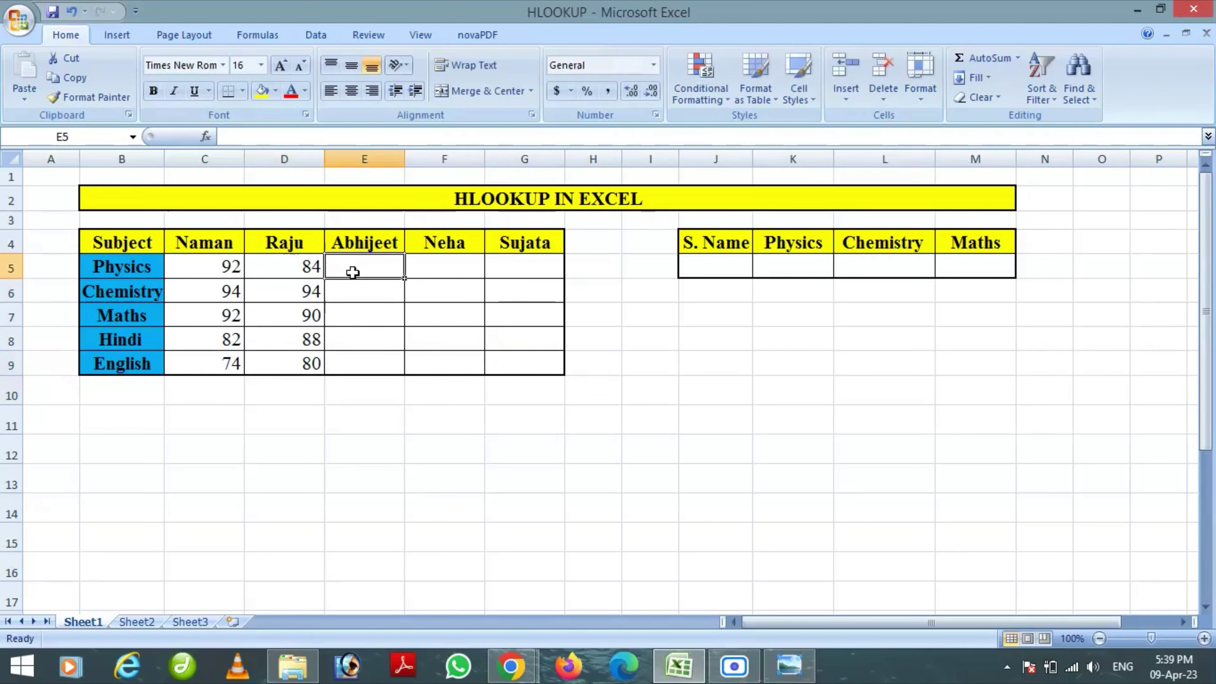
{"action": "type", "text": "7"}
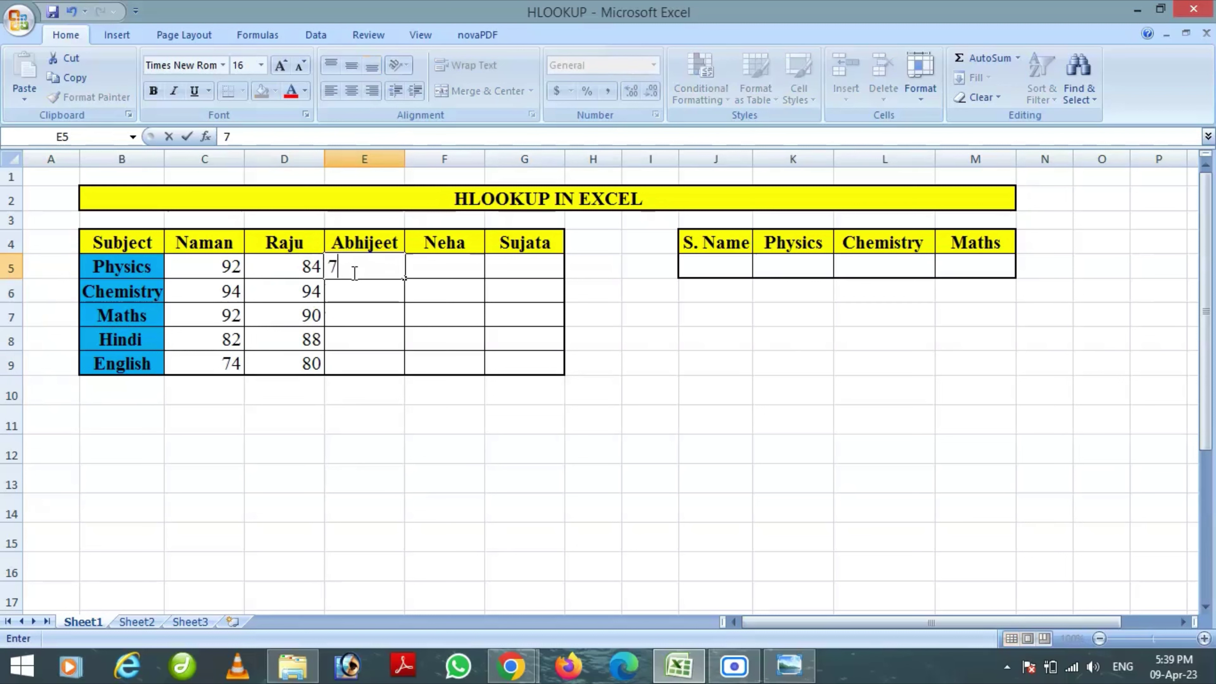
{"action": "type", "text": "4"}
{"action": "key", "text": "Return"}
{"action": "type", "text": "9"}
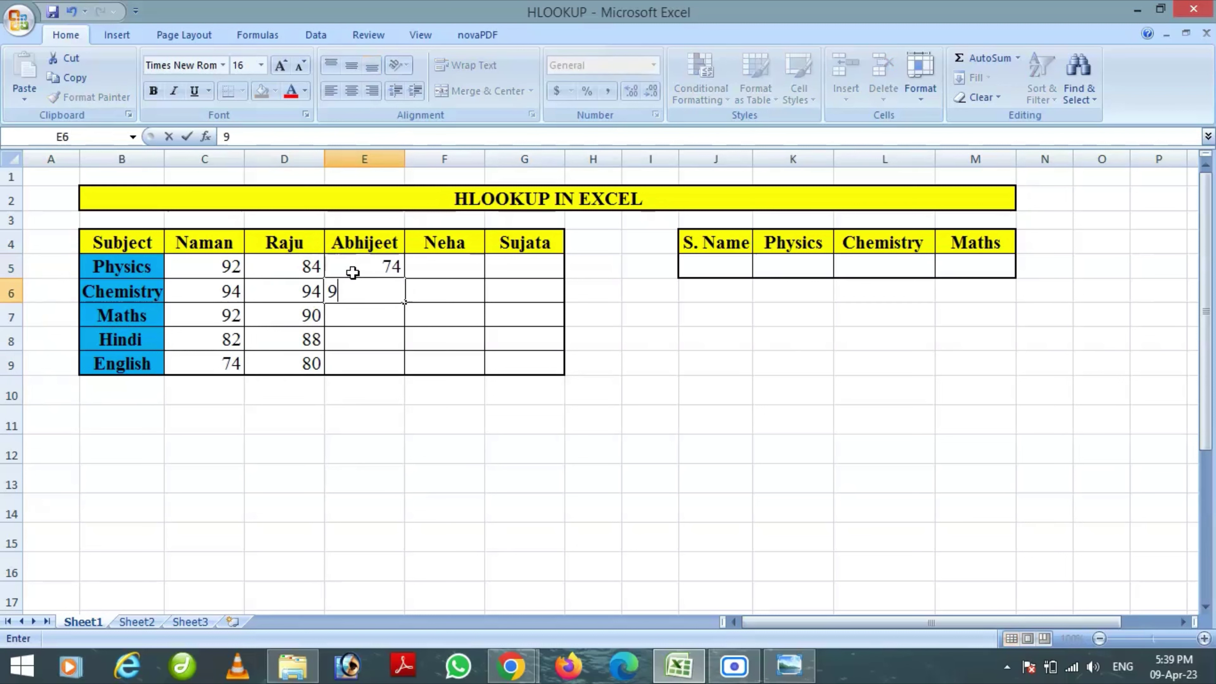
{"action": "type", "text": "2"}
{"action": "key", "text": "Return"}
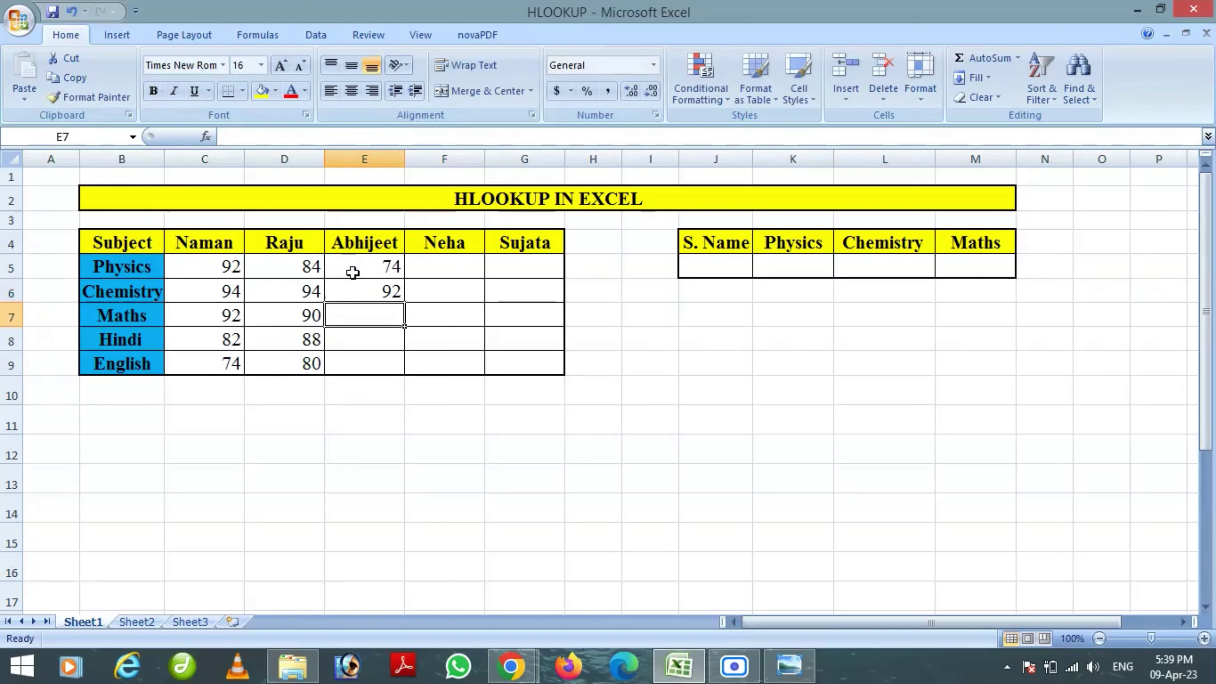
{"action": "type", "text": "9"}
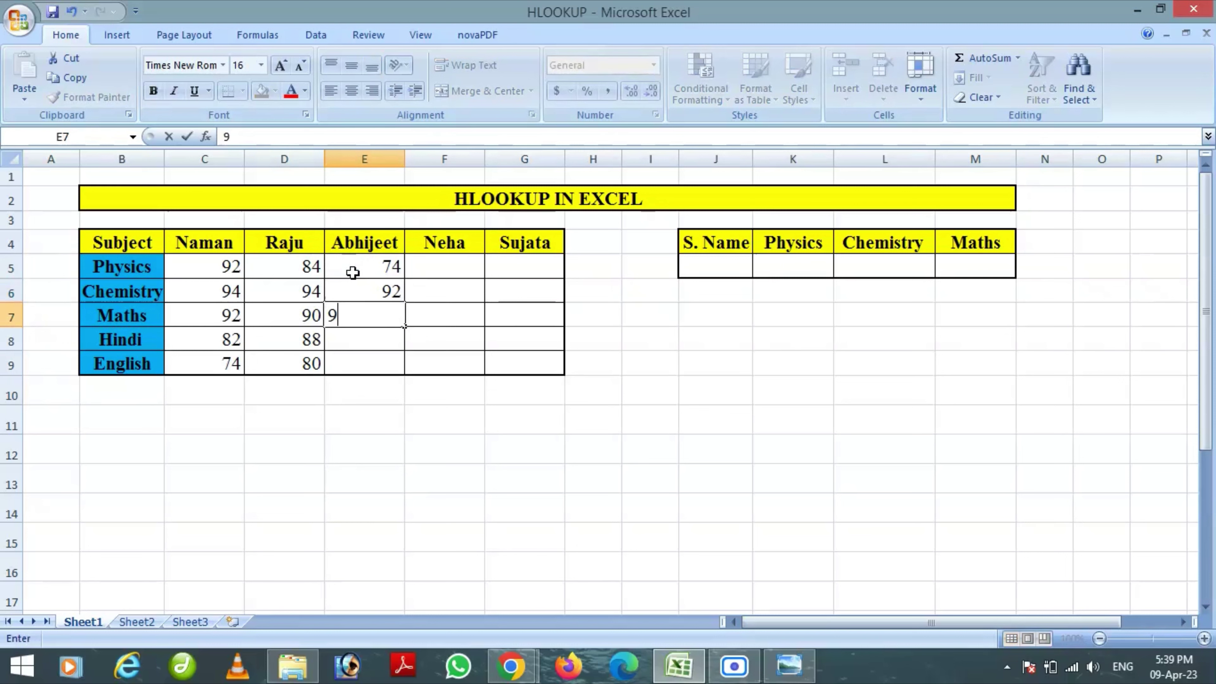
{"action": "type", "text": "0"}
{"action": "key", "text": "Return"}
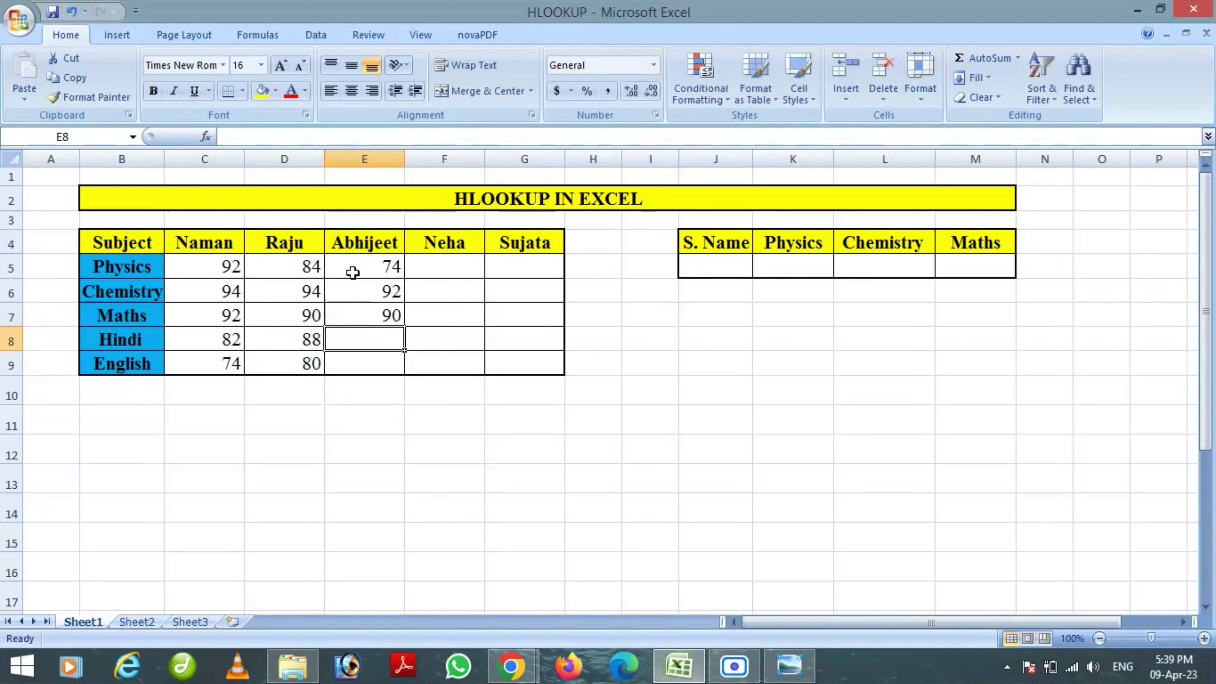
{"action": "type", "text": "84"}
{"action": "key", "text": "Return"}
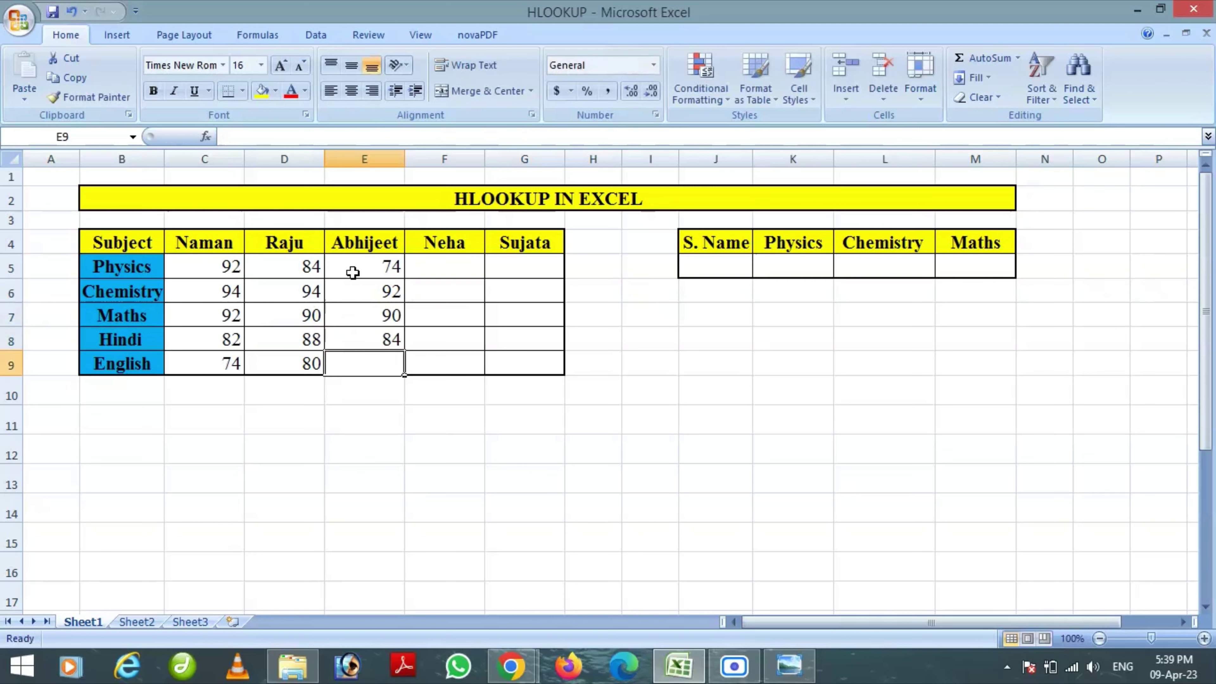
{"action": "type", "text": "85"}
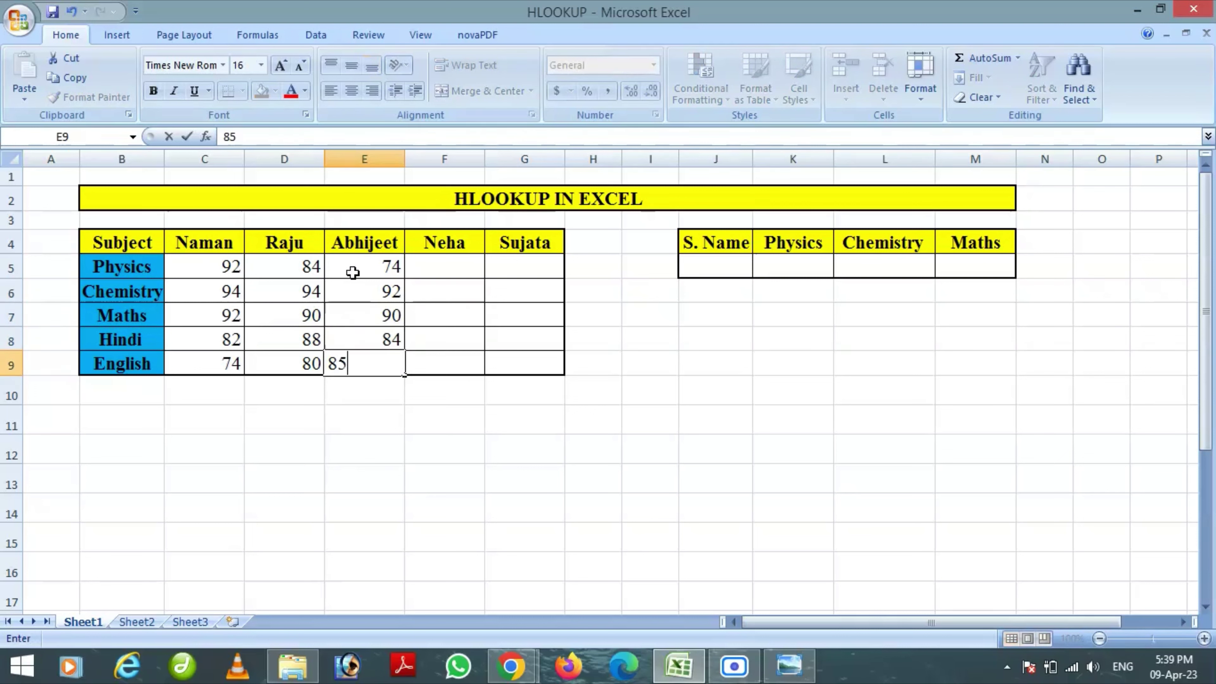
Enter the fourth student's marks: 84, 90, 85, 82, 74
{"action": "left_click", "coordinate": [445, 268]}
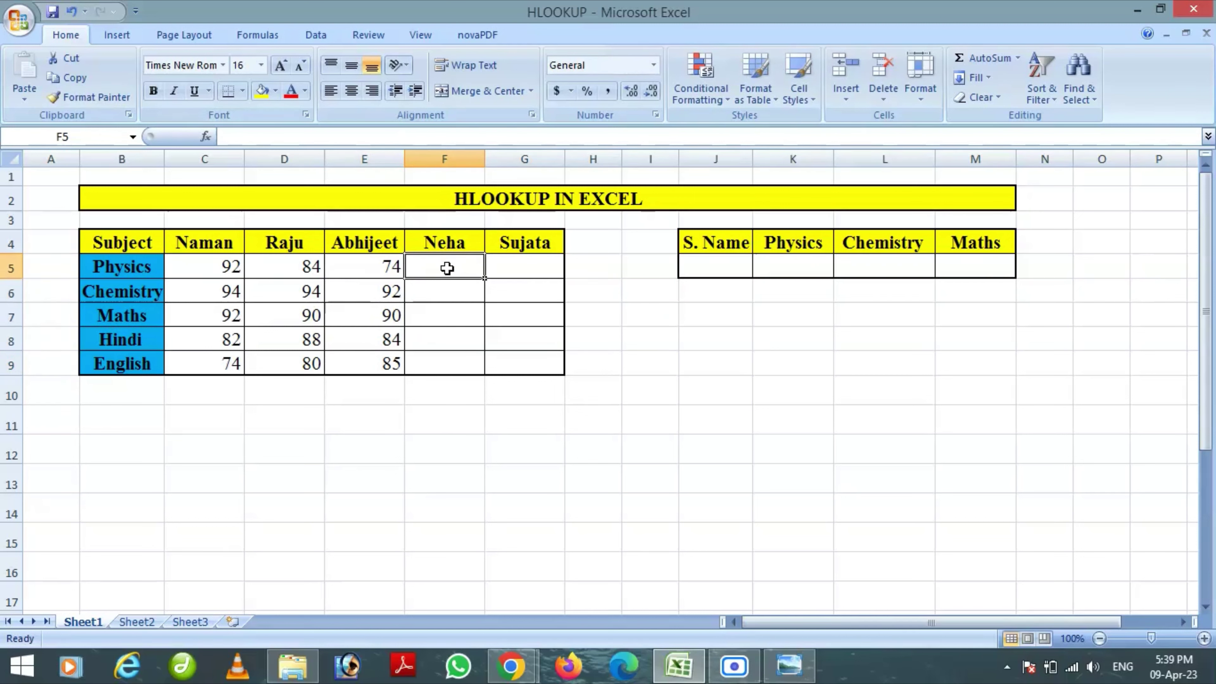
{"action": "type", "text": "84"}
{"action": "key", "text": "Return"}
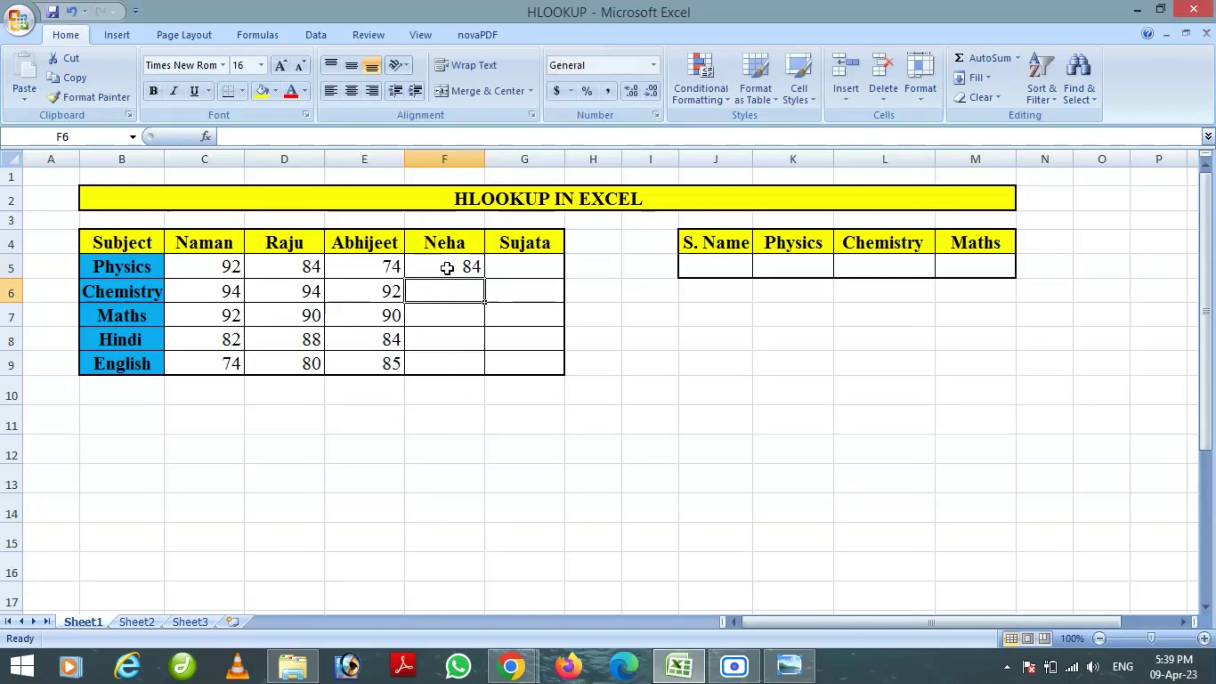
{"action": "type", "text": "90"}
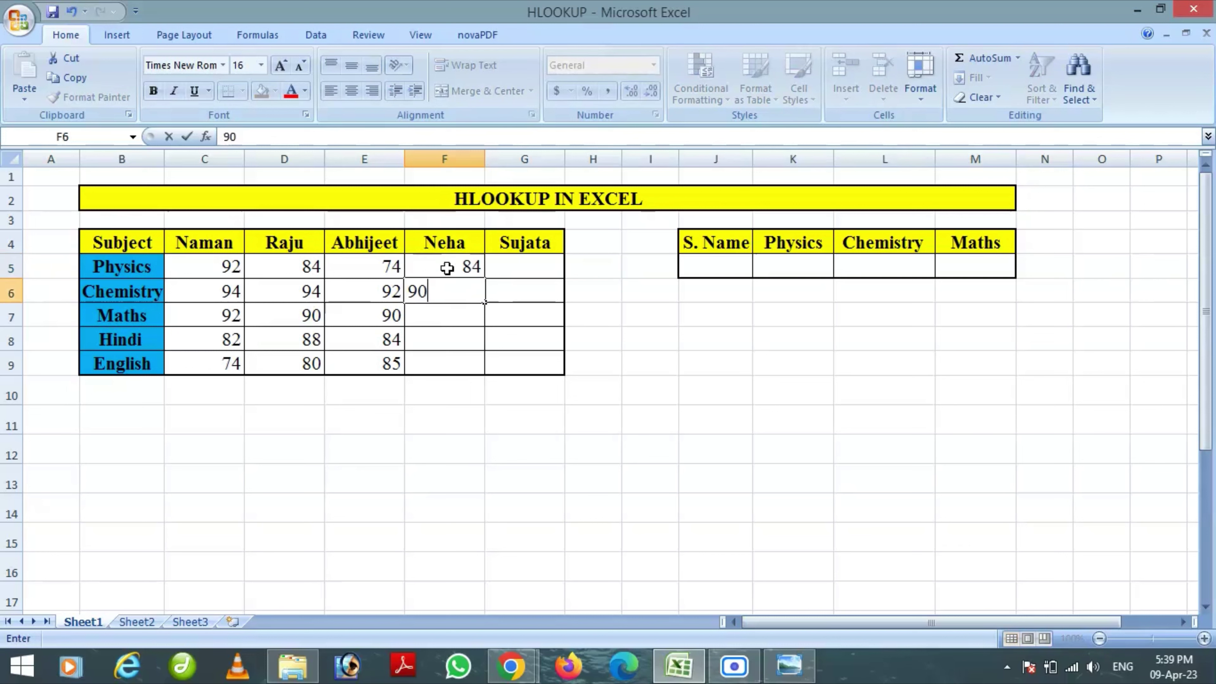
{"action": "key", "text": "Return"}
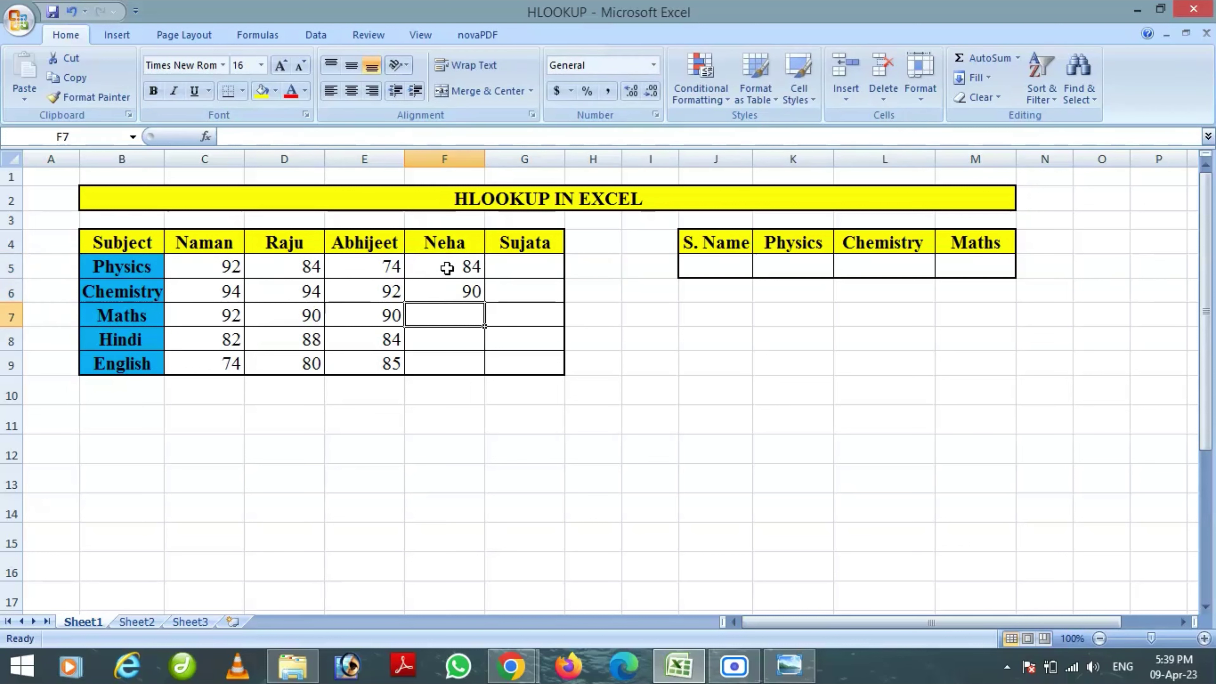
{"action": "type", "text": "85"}
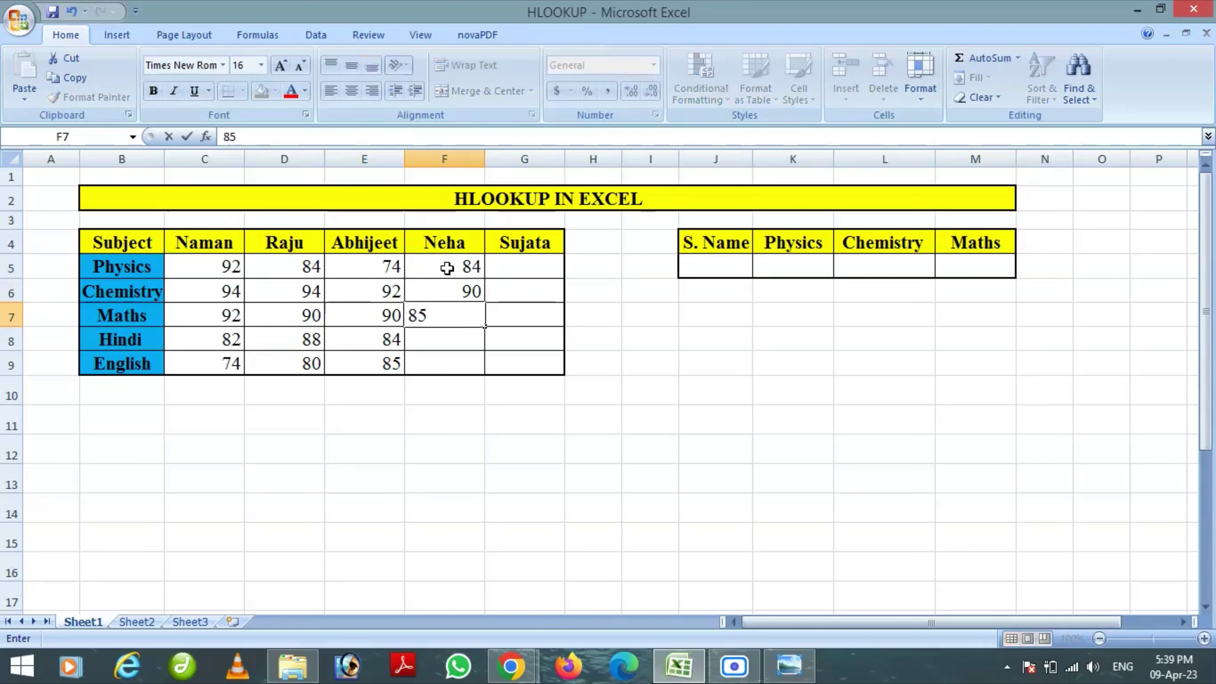
{"action": "key", "text": "Return"}
{"action": "type", "text": "8"}
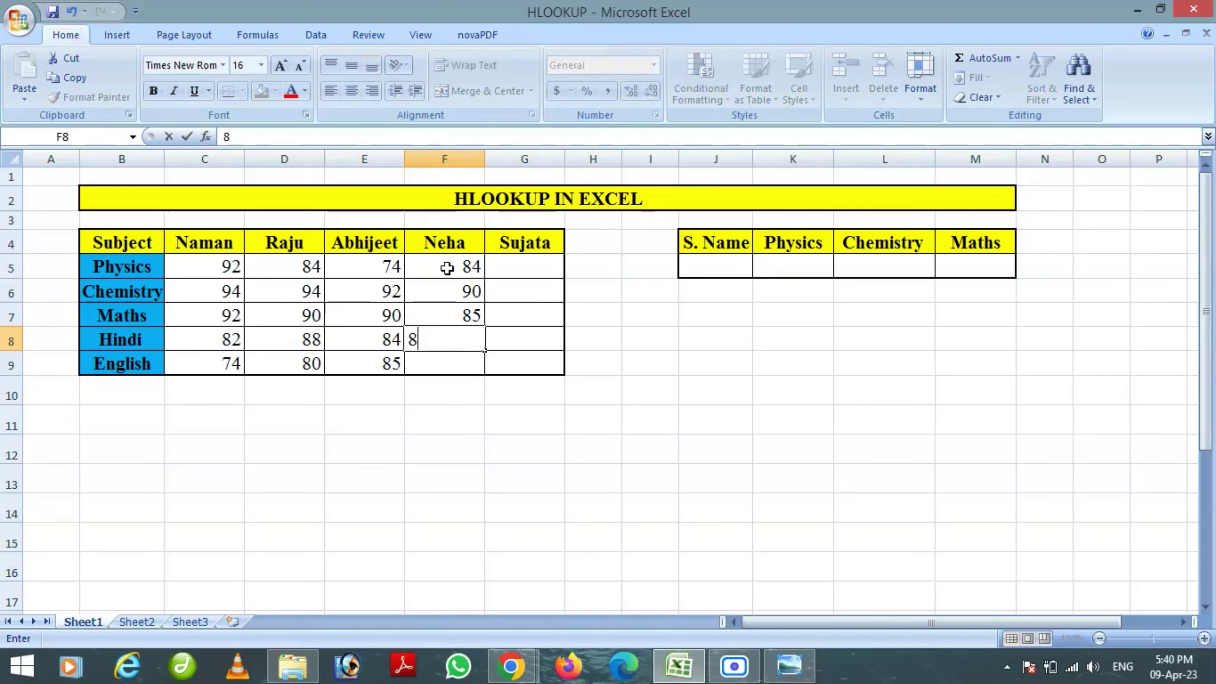
{"action": "type", "text": "2"}
{"action": "key", "text": "Return"}
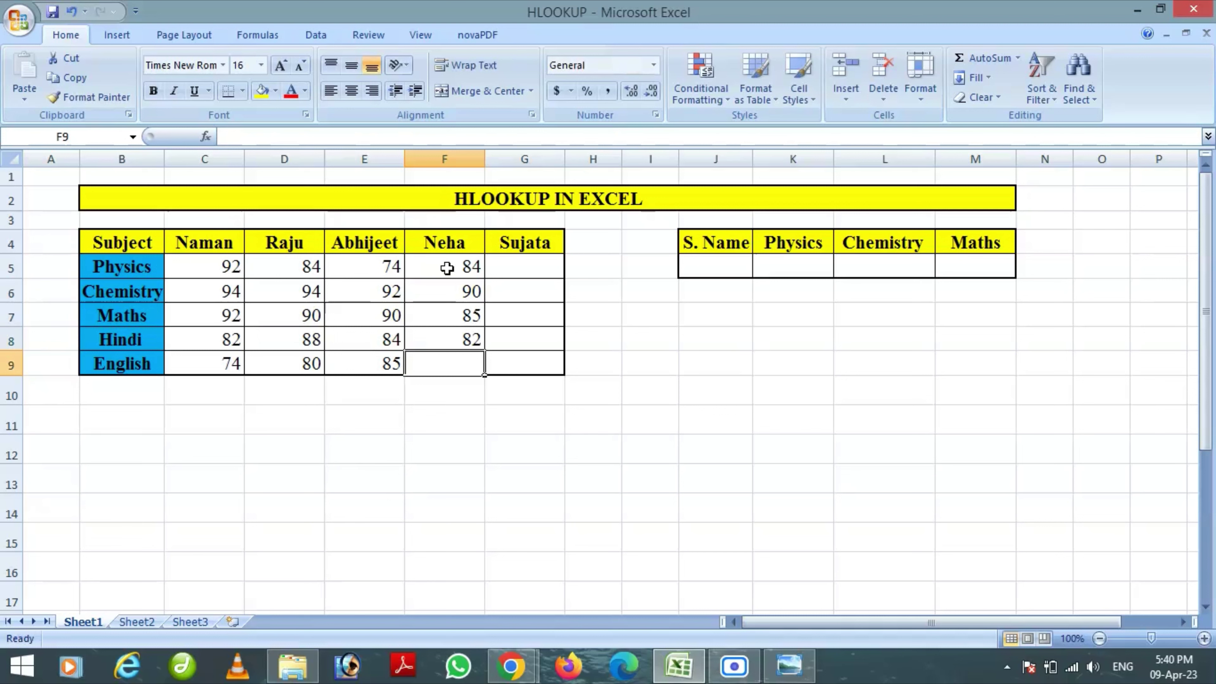
{"action": "type", "text": "7"}
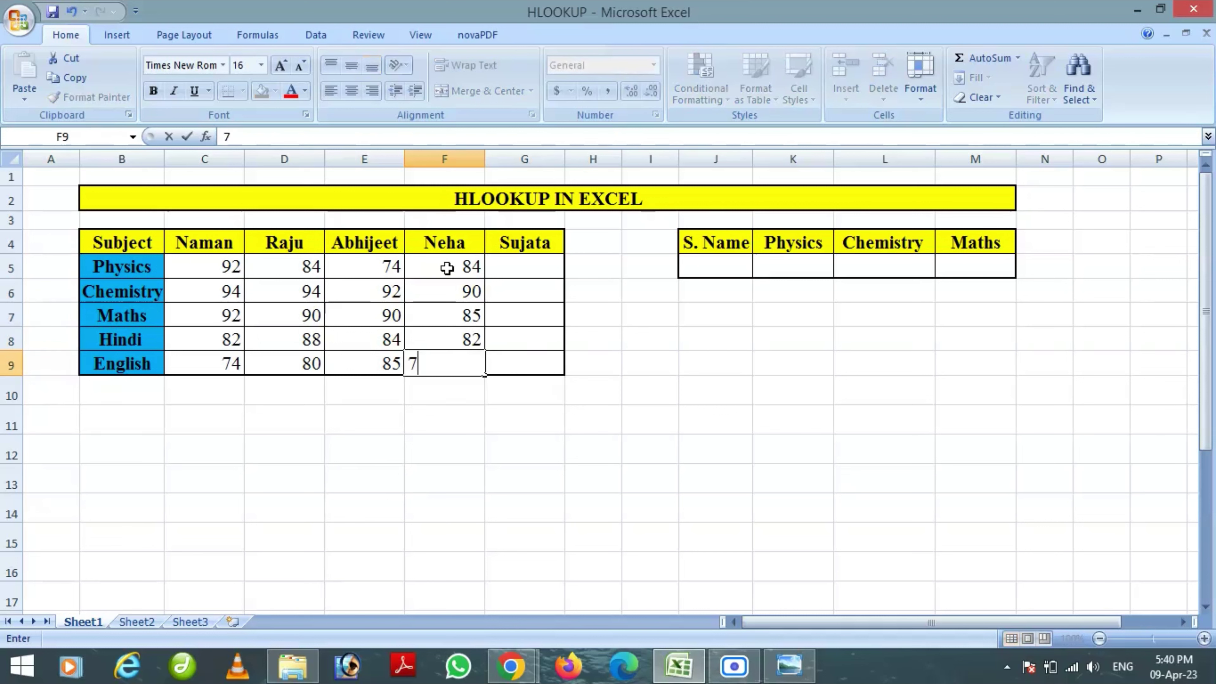
{"action": "type", "text": "4"}
Enter the last student's marks: 74, 75, 82, 69, 79
{"action": "left_click", "coordinate": [521, 266]}
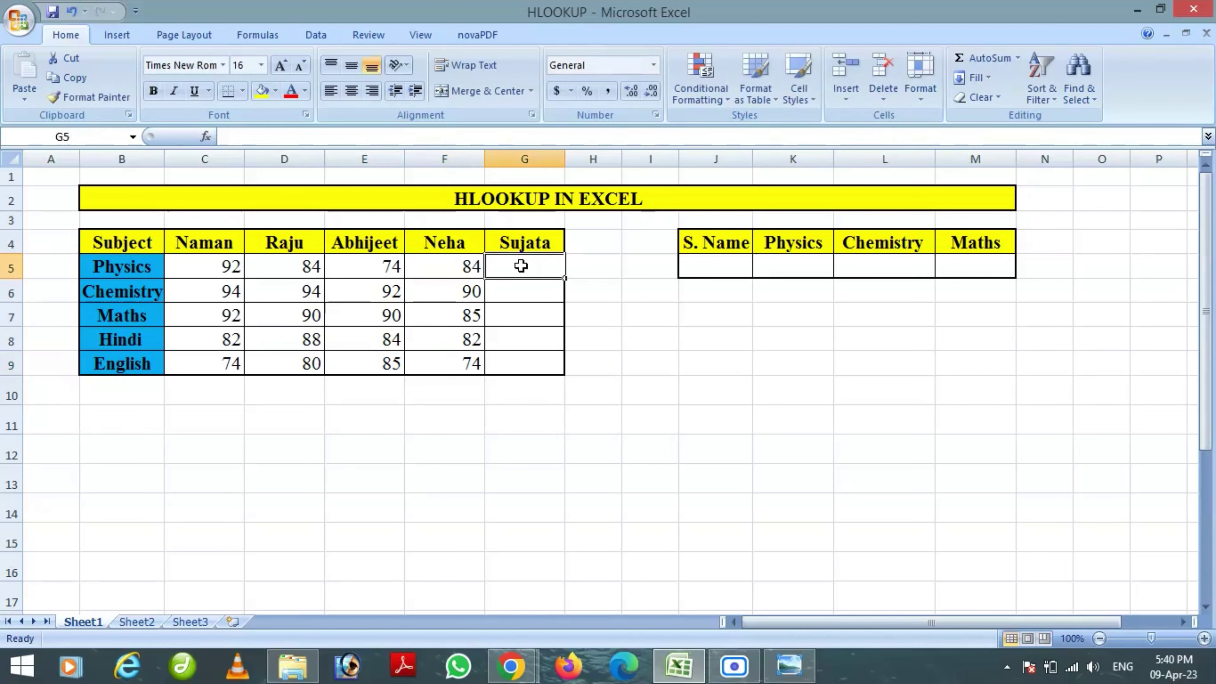
{"action": "type", "text": "74"}
{"action": "key", "text": "Return"}
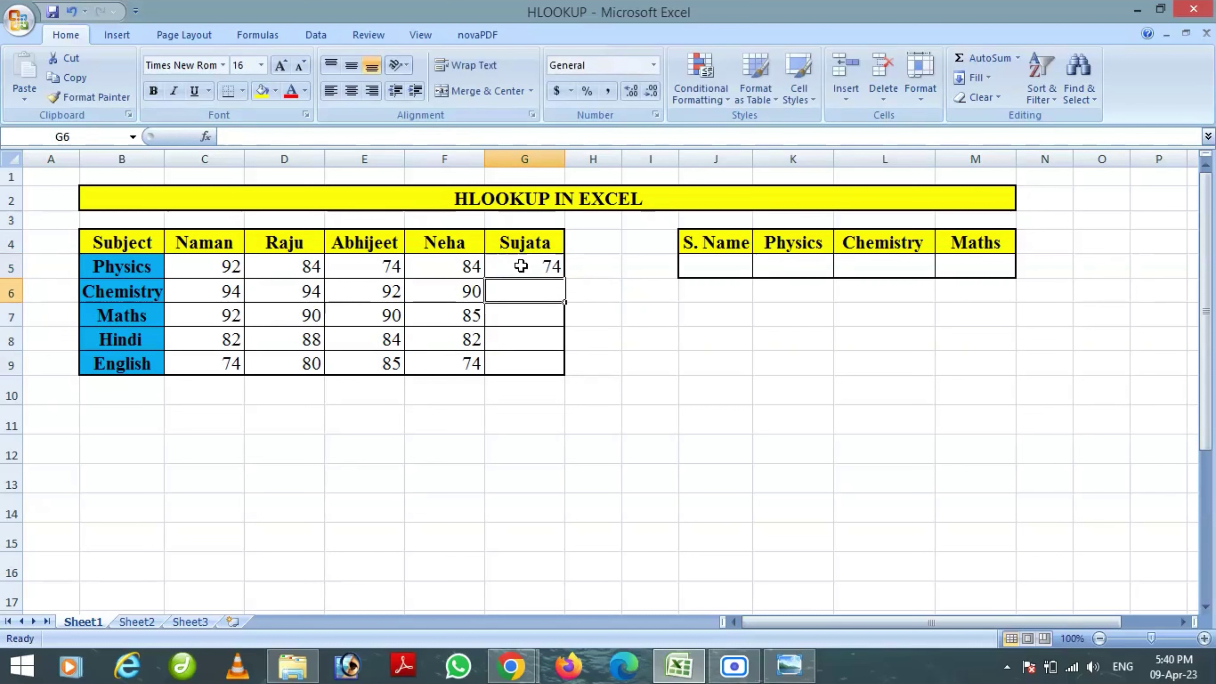
{"action": "type", "text": "75"}
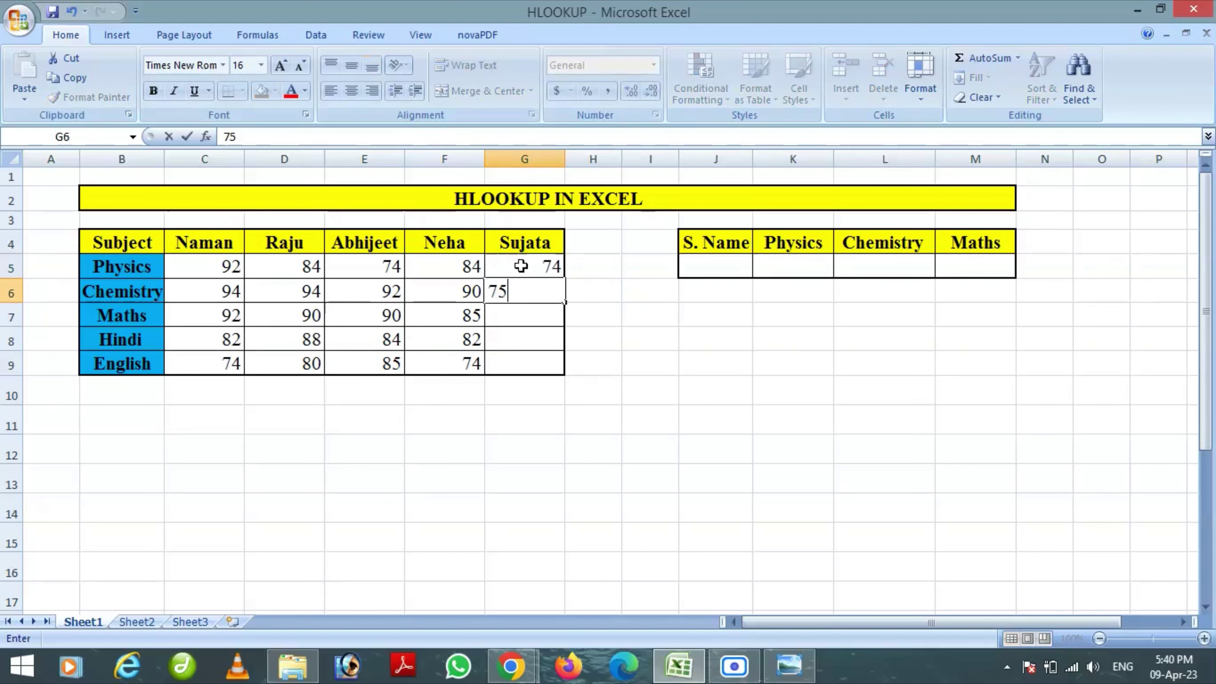
{"action": "key", "text": "Return"}
{"action": "type", "text": "8"}
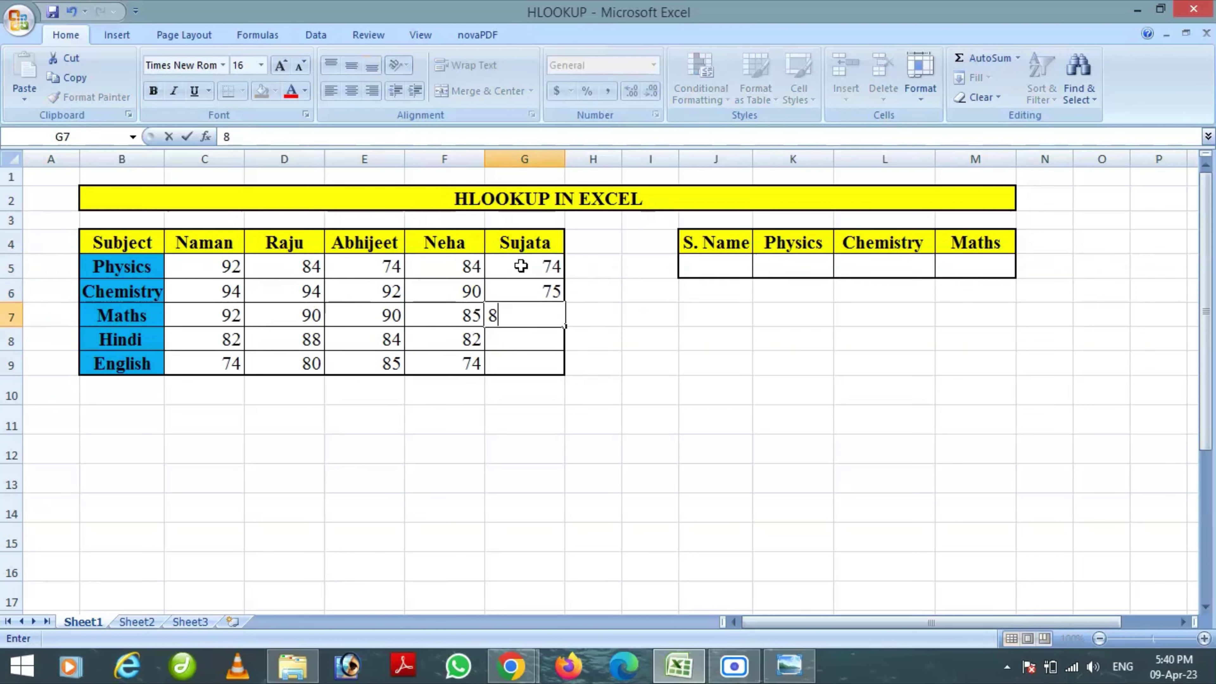
{"action": "type", "text": "2"}
{"action": "key", "text": "Return"}
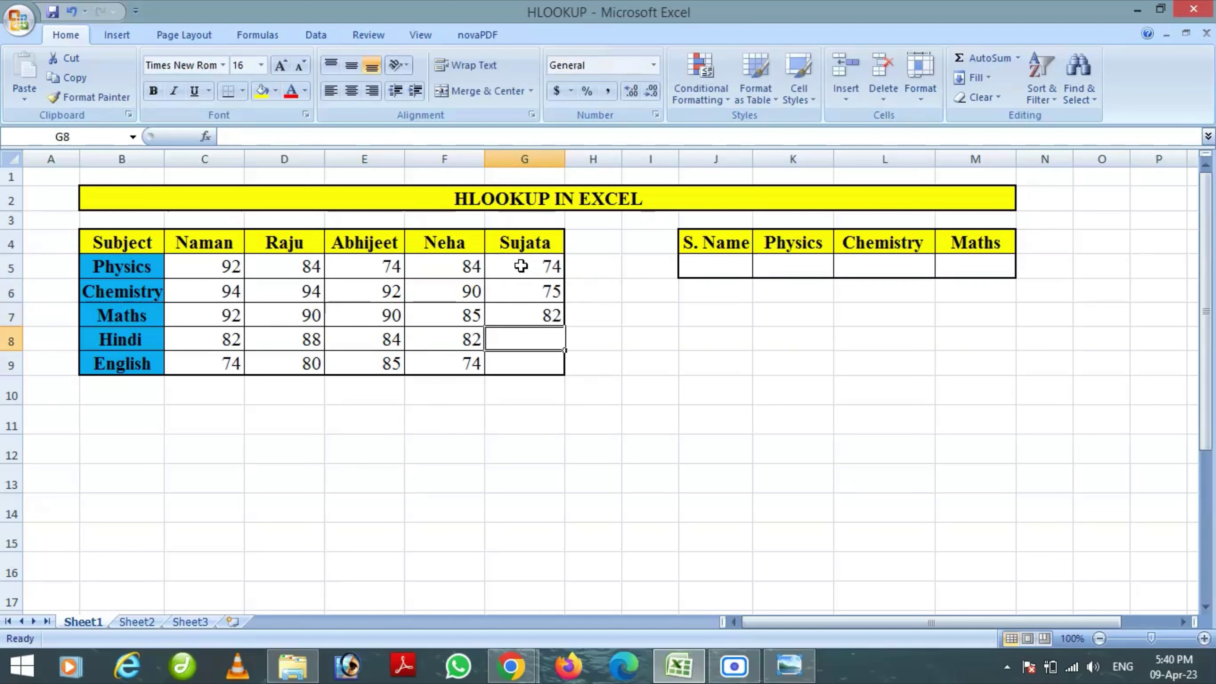
{"action": "type", "text": "69"}
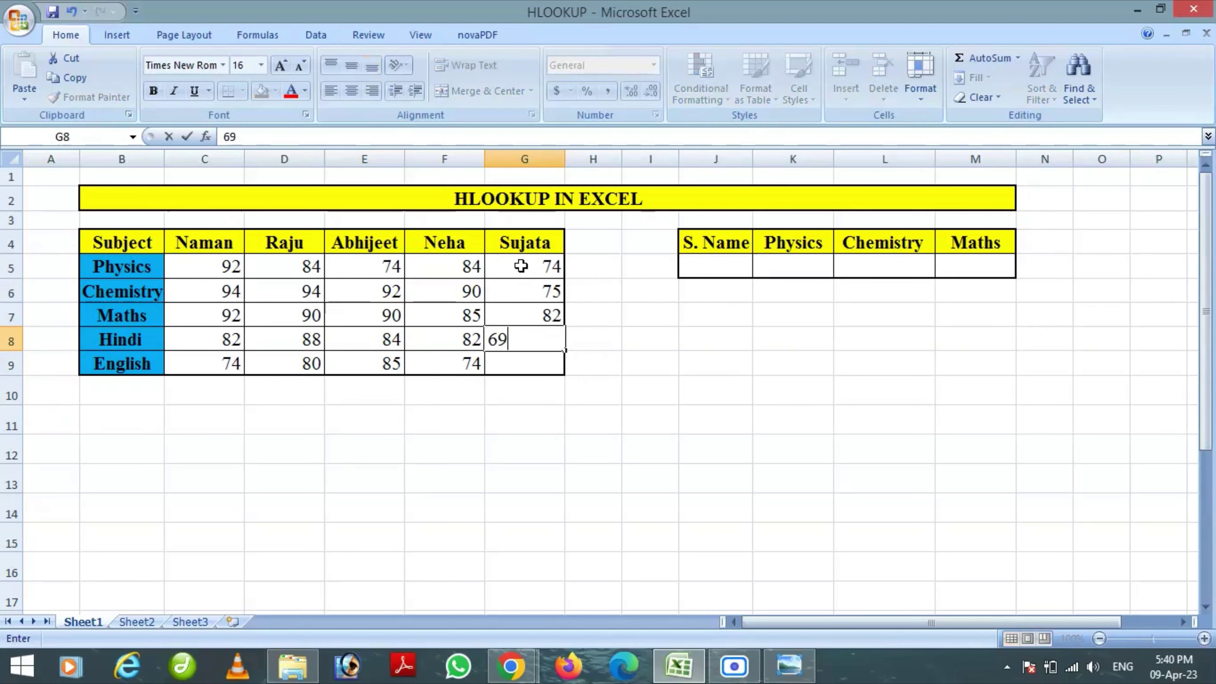
{"action": "key", "text": "Return"}
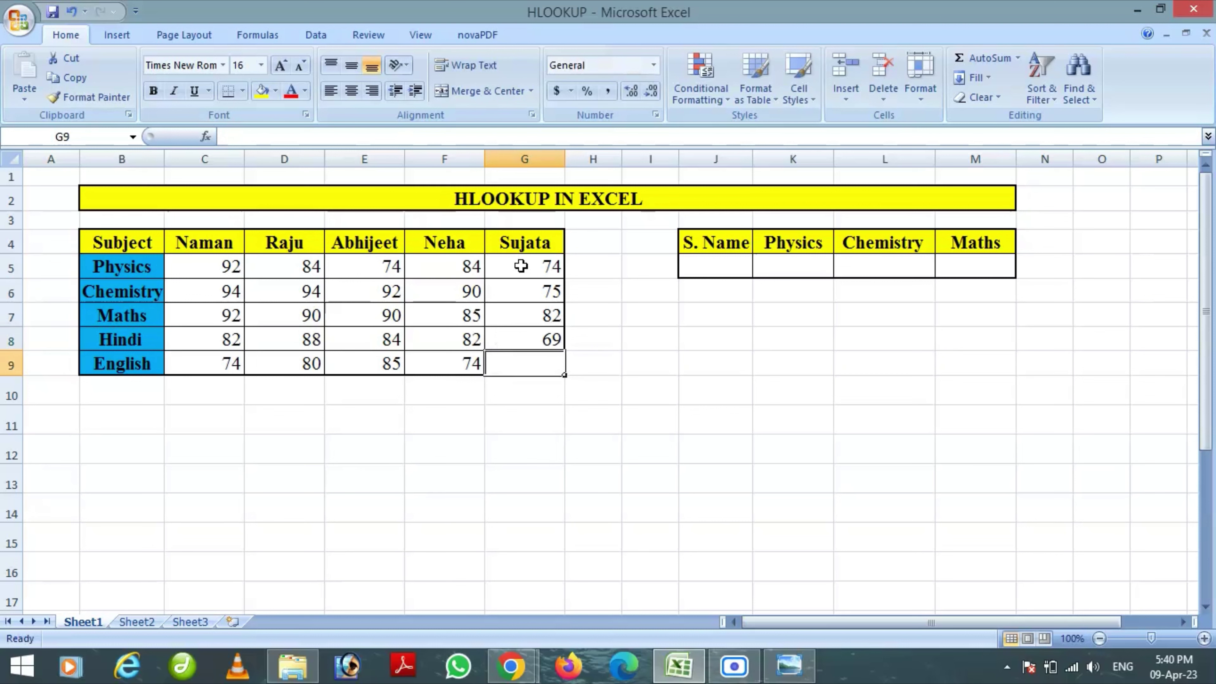
{"action": "type", "text": "79"}
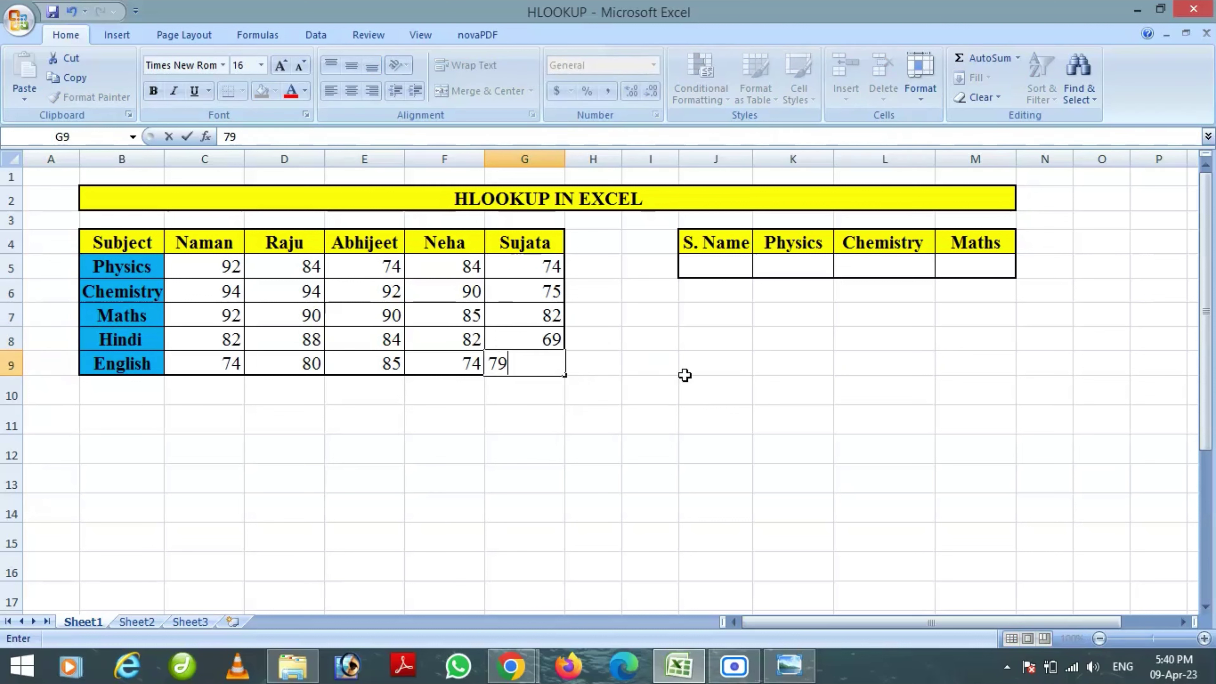
{"action": "left_click", "coordinate": [685, 375]}
Center and middle-align the marks in C5:G9
{"action": "left_click_drag", "start_coordinate": [187, 267], "coordinate": [532, 367]}
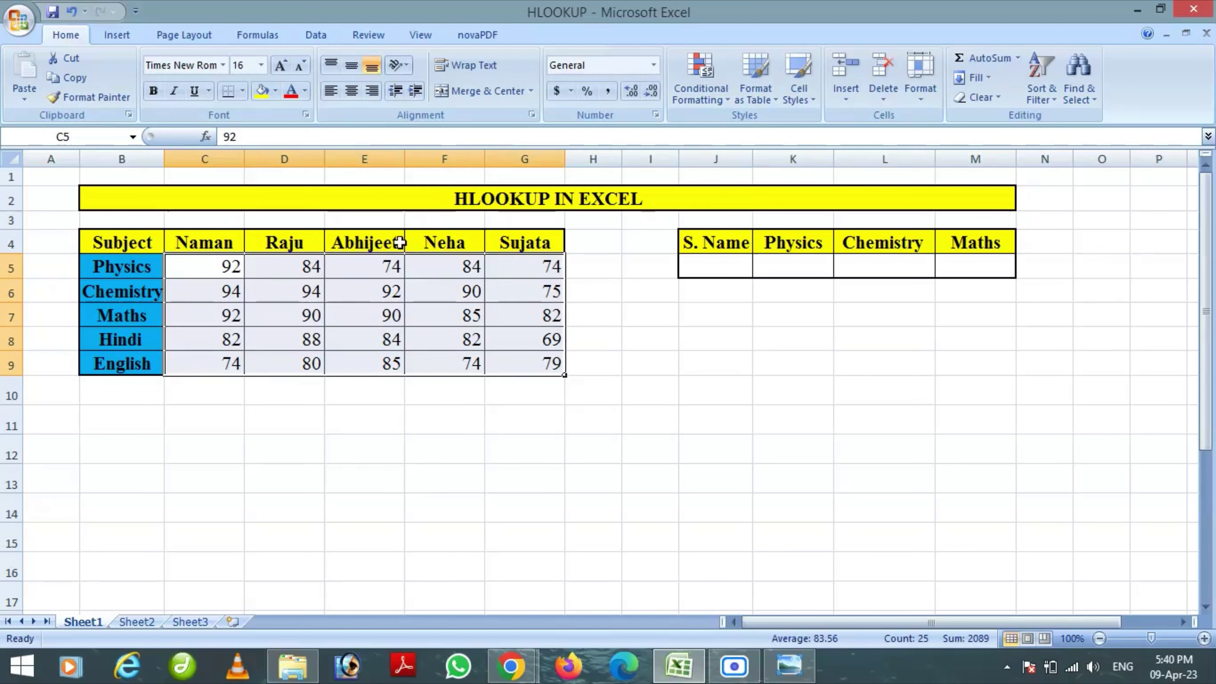
{"action": "left_click", "coordinate": [352, 98]}
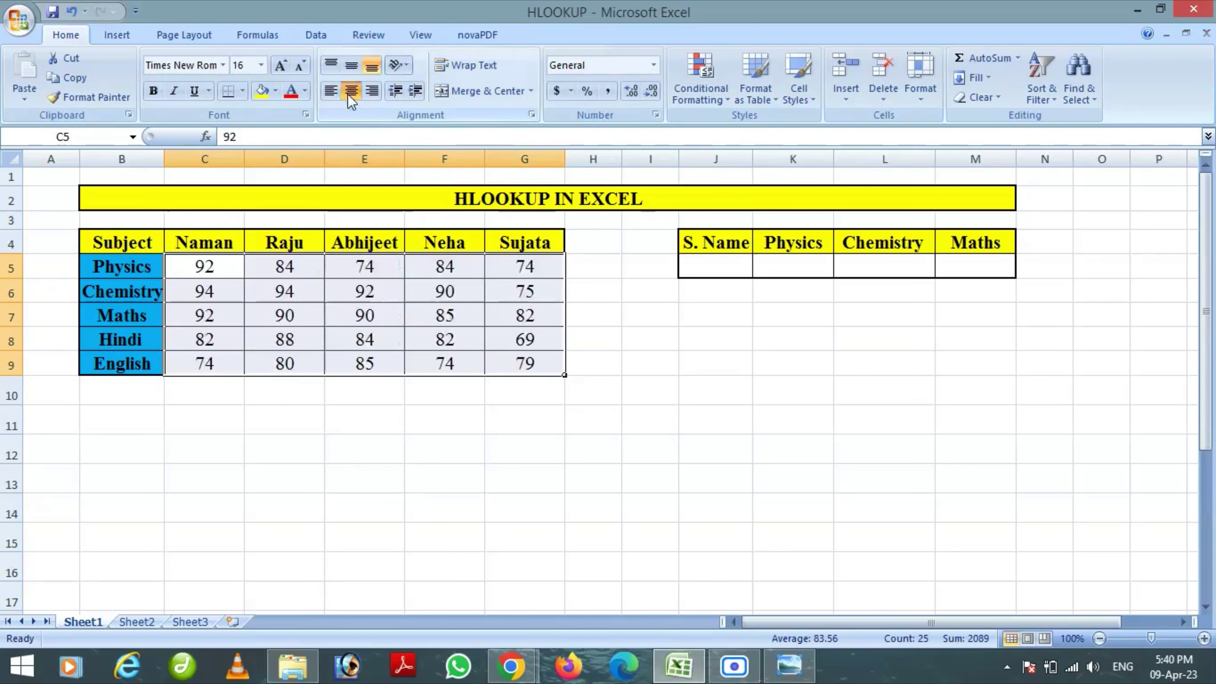
{"action": "left_click", "coordinate": [354, 68]}
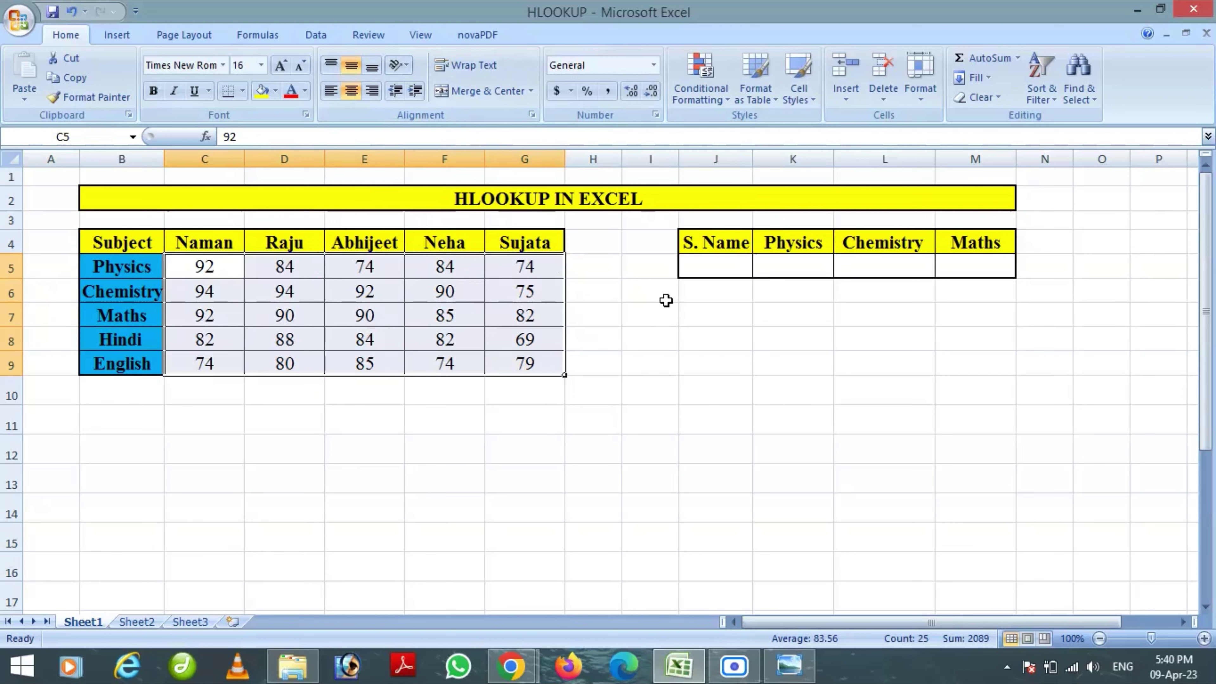
Enter the first student's name from row 4 into the S. Name cell J5
{"action": "left_click", "coordinate": [710, 264]}
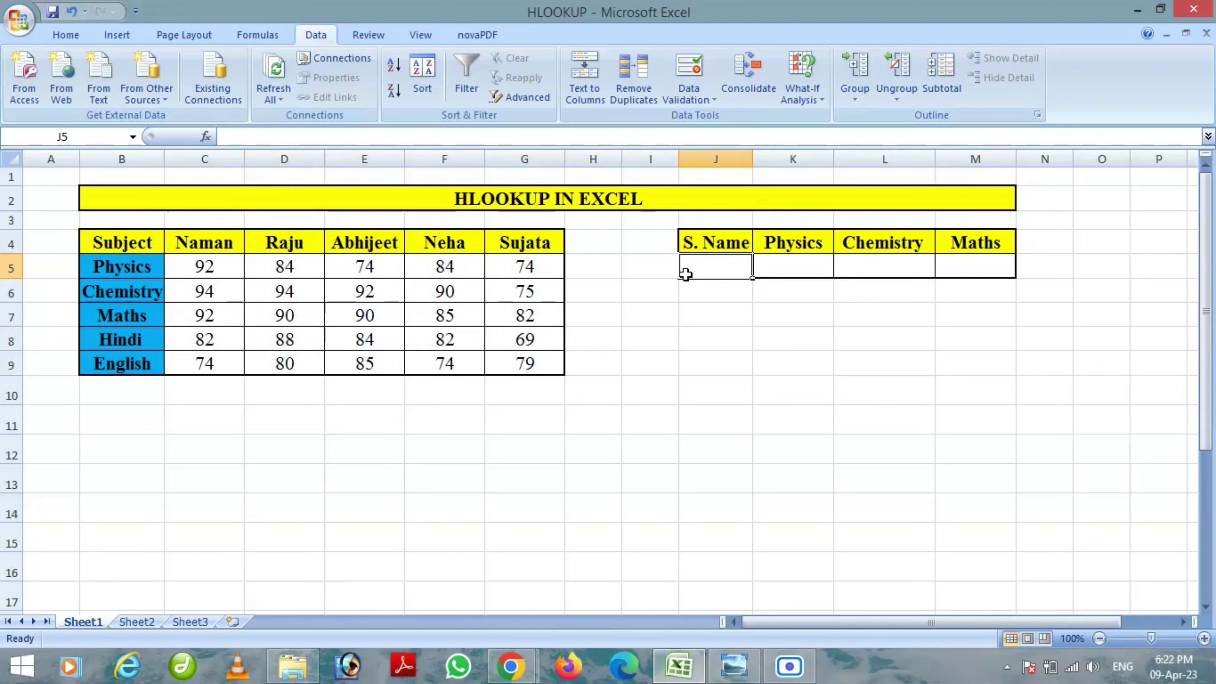
{"action": "left_click_drag", "start_coordinate": [206, 245], "coordinate": [544, 241]}
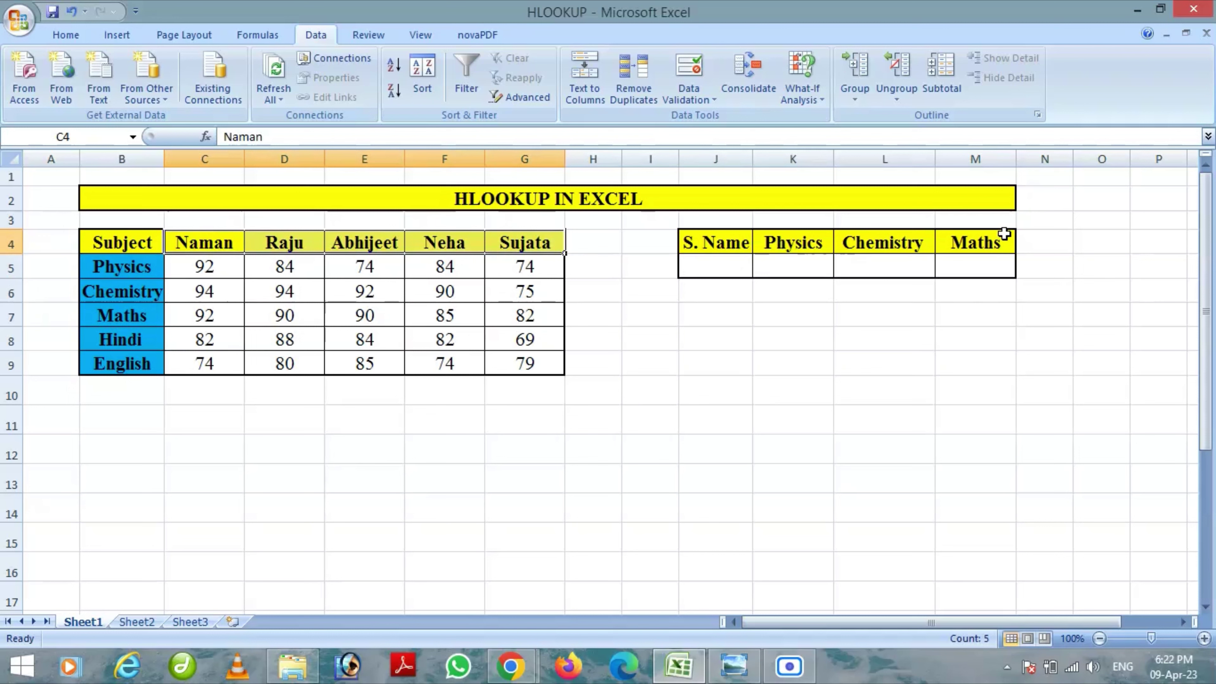
{"action": "left_click", "coordinate": [722, 268]}
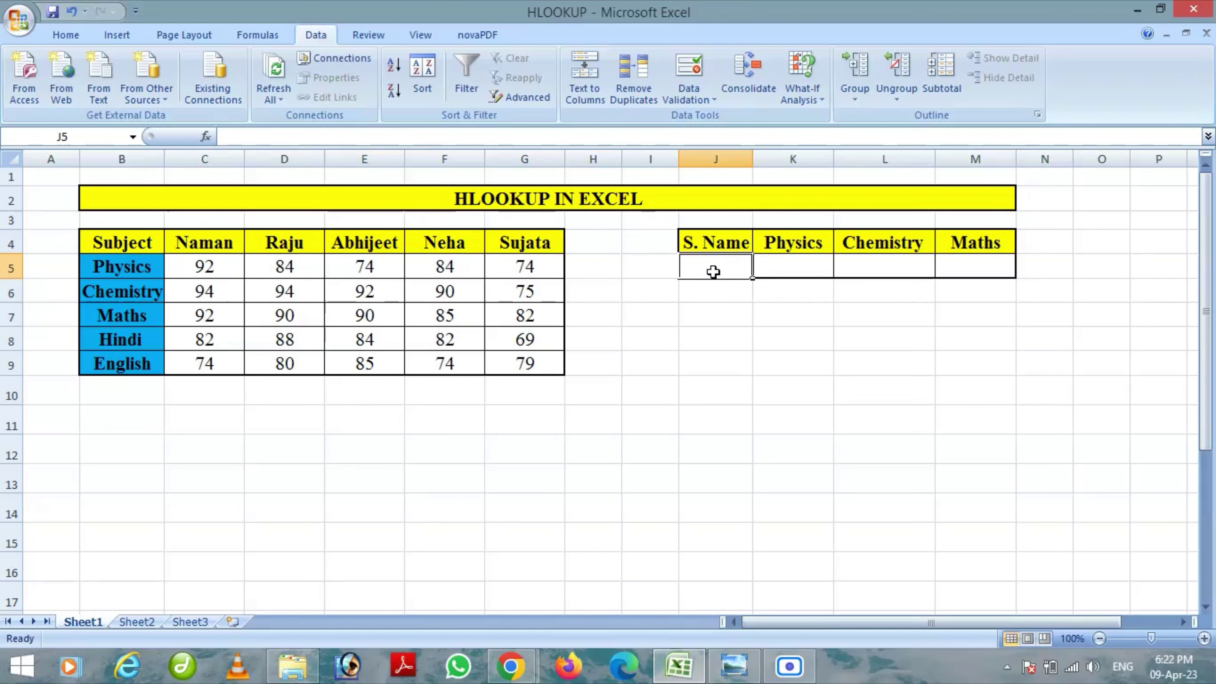
{"action": "type", "text": "Naman"}
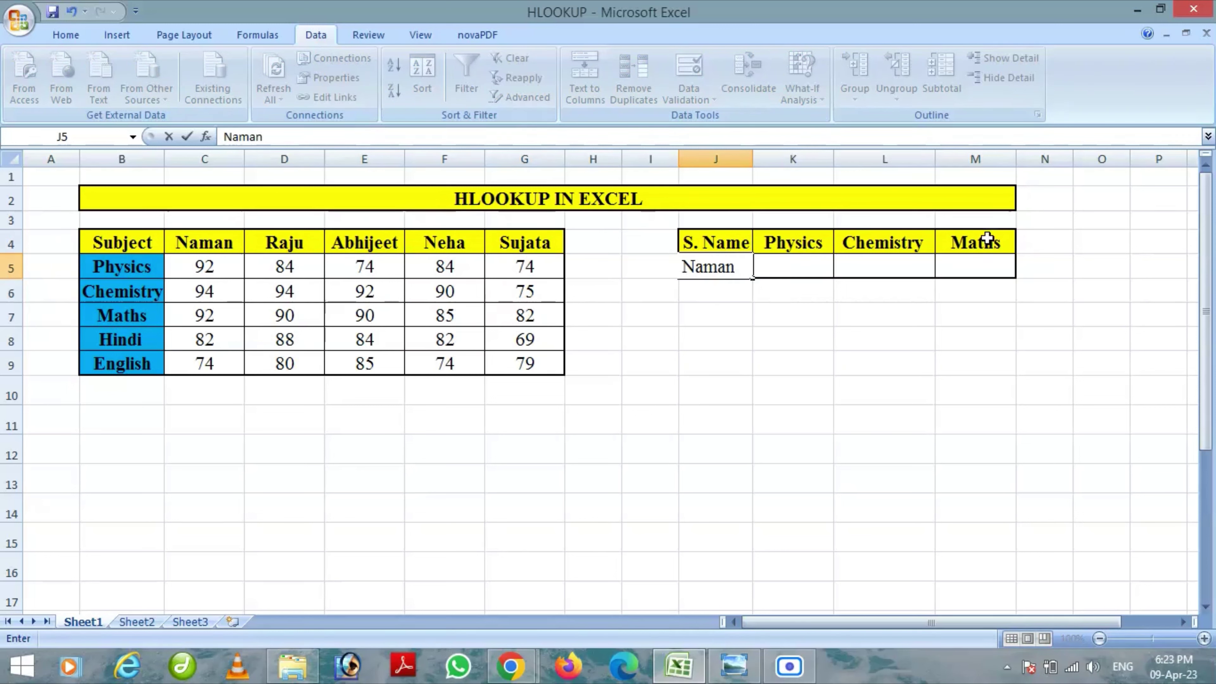
{"action": "left_click", "coordinate": [808, 267]}
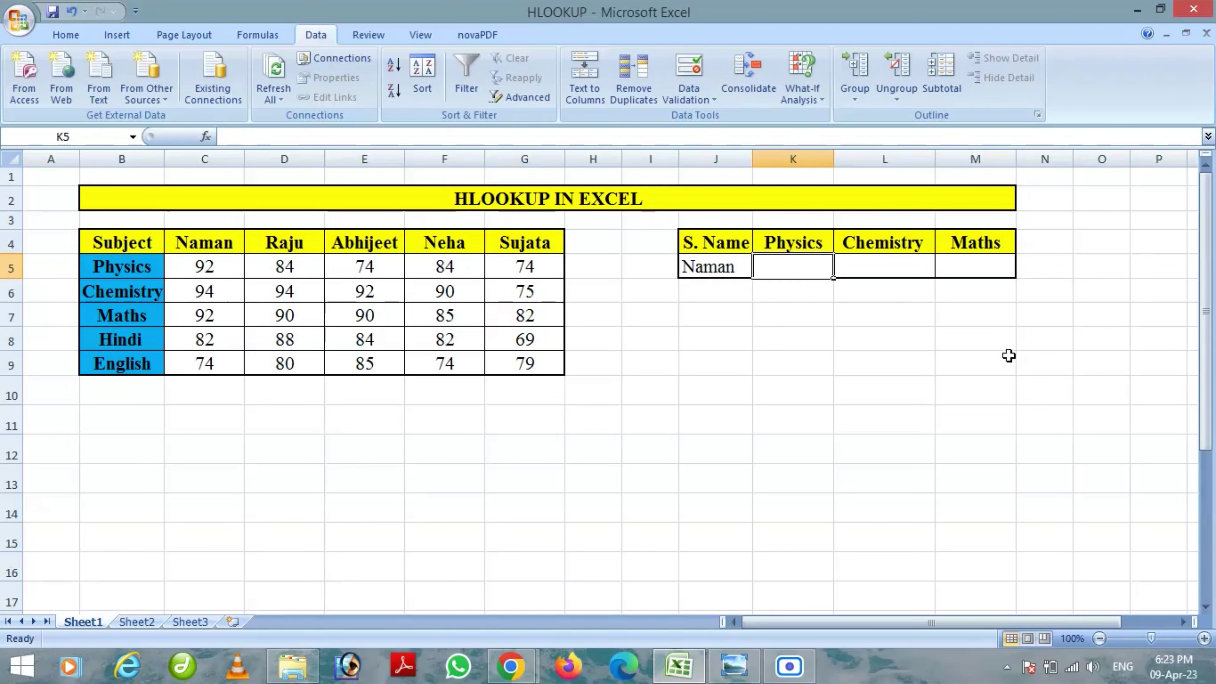
Enter =HLOOKUP(J5,B4:G9,2,FALSE) in K5 to return the Physics mark
{"action": "type", "text": "=H"}
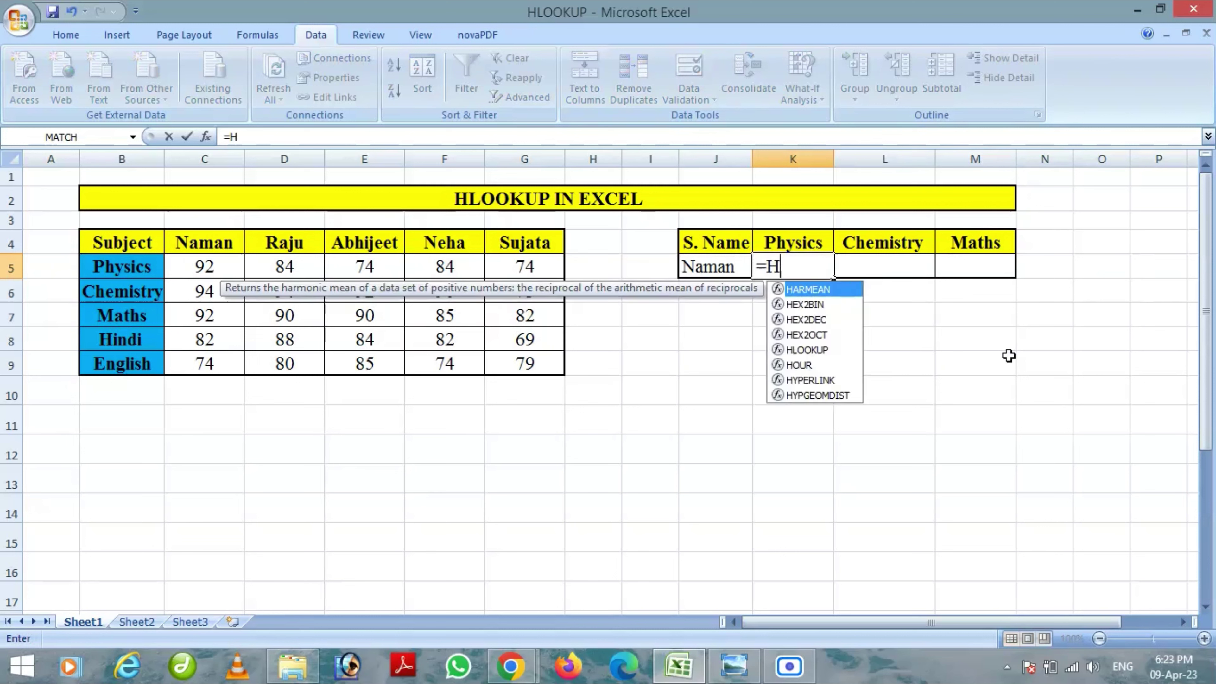
{"action": "type", "text": "L"}
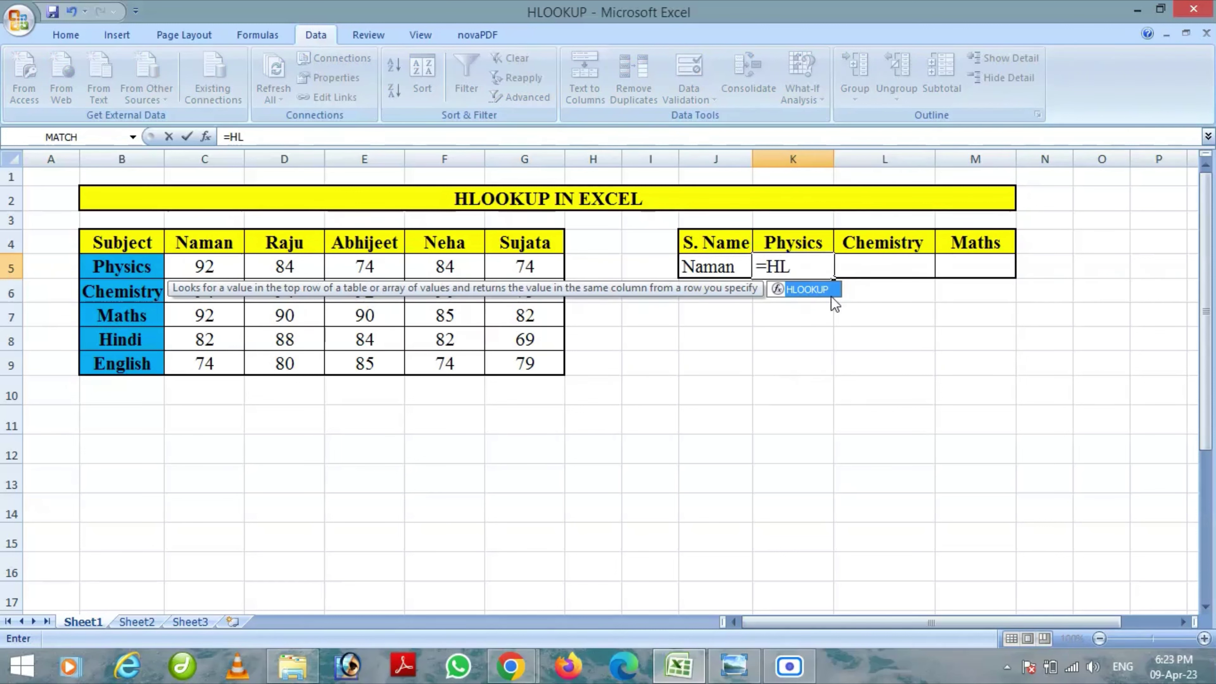
{"action": "double_click", "coordinate": [827, 290]}
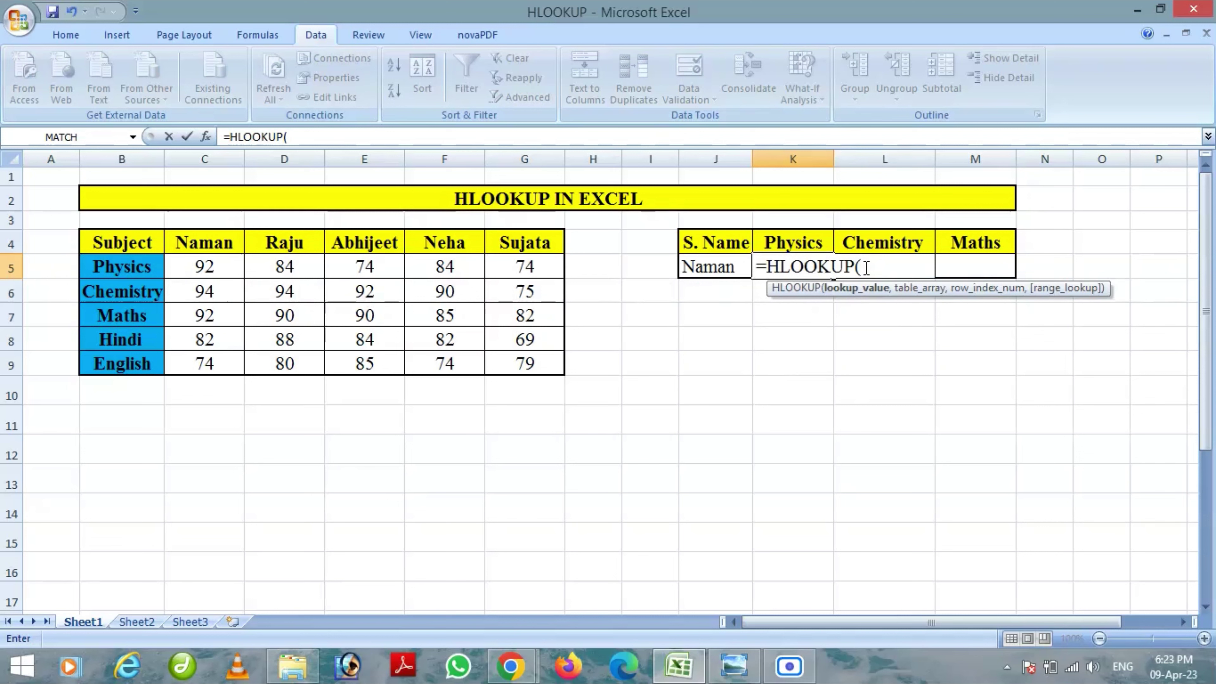
{"action": "left_click", "coordinate": [733, 262]}
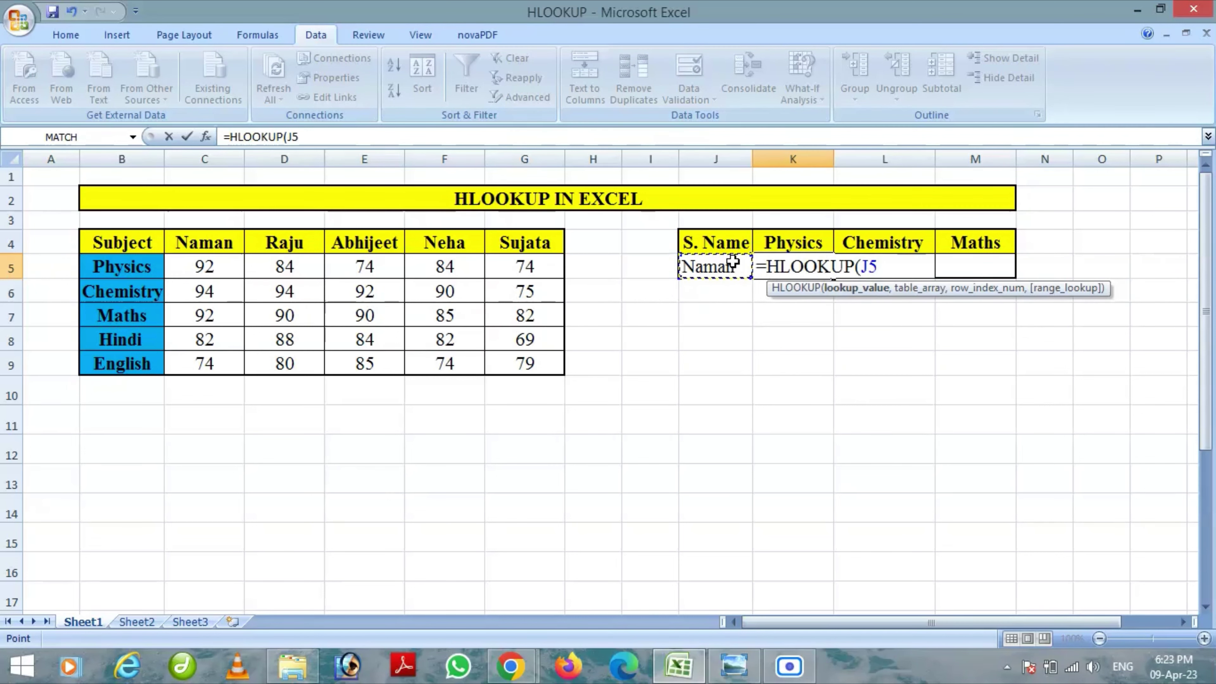
{"action": "type", "text": ","}
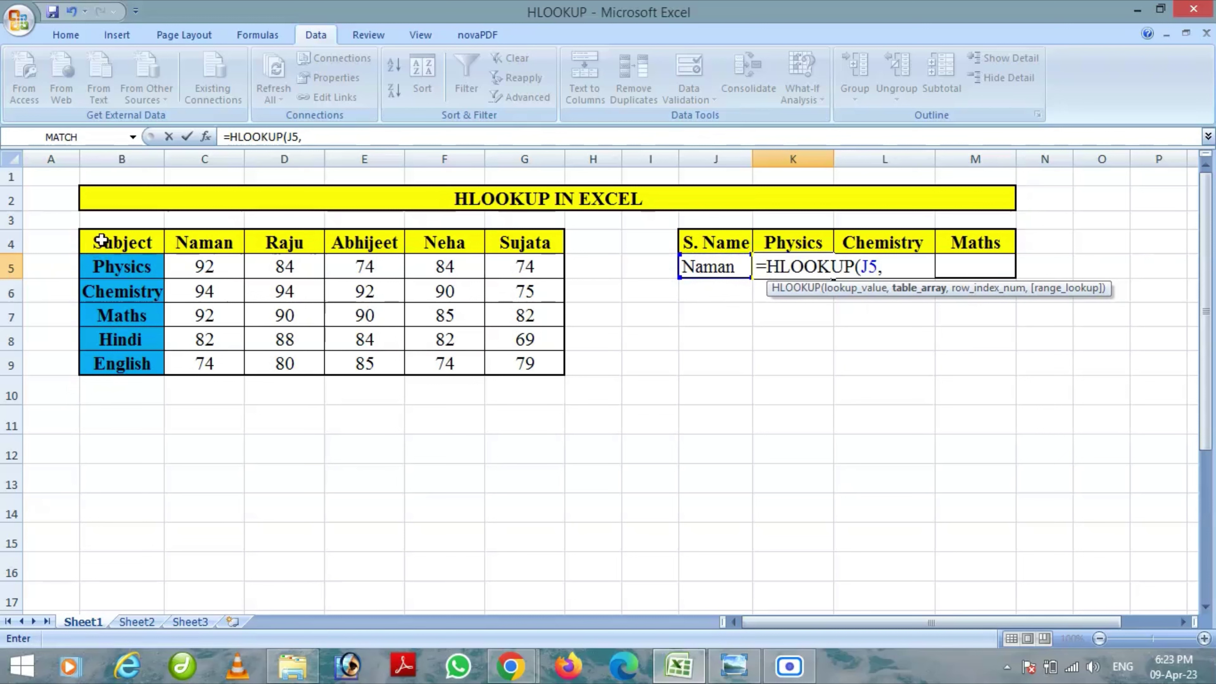
{"action": "left_click_drag", "start_coordinate": [96, 246], "coordinate": [522, 365]}
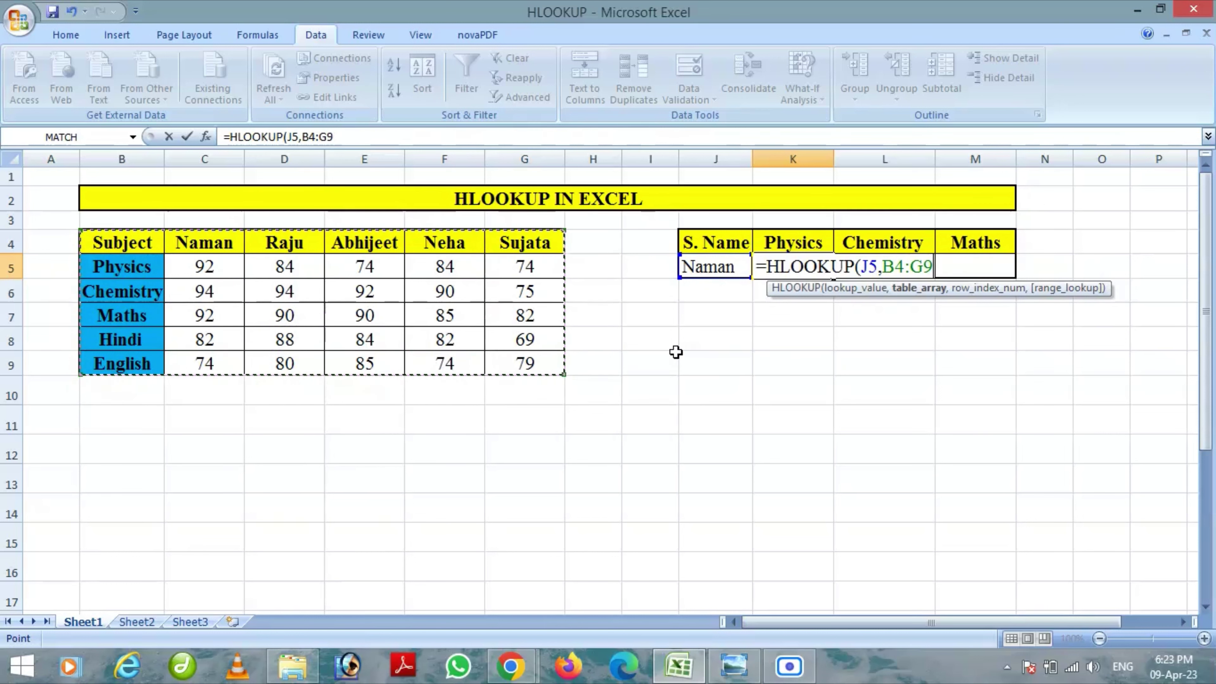
{"action": "type", "text": ","}
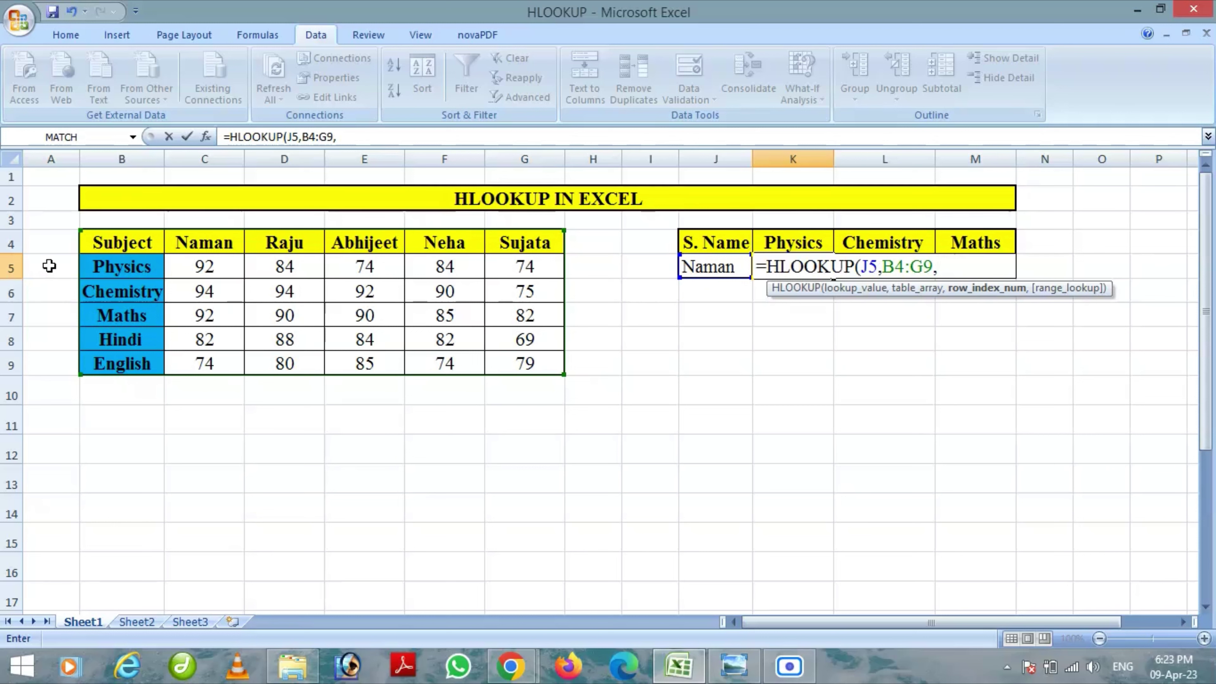
{"action": "type", "text": "2"}
{"action": "type", "text": ","}
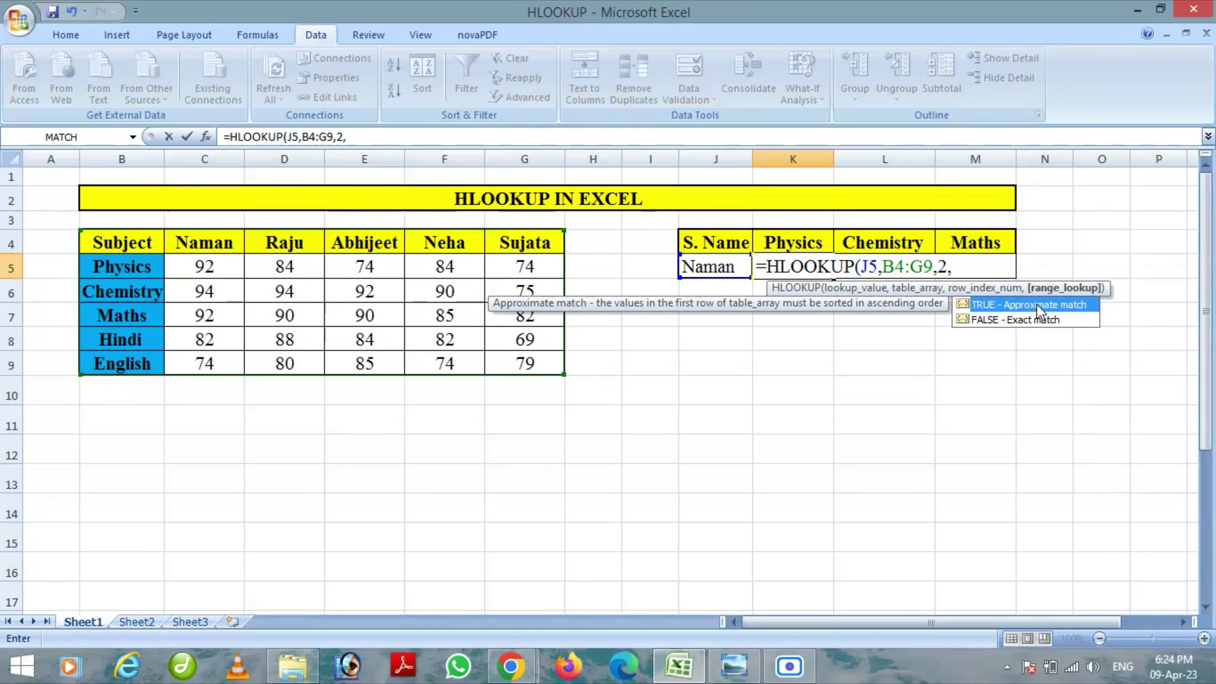
{"action": "left_click", "coordinate": [1021, 320]}
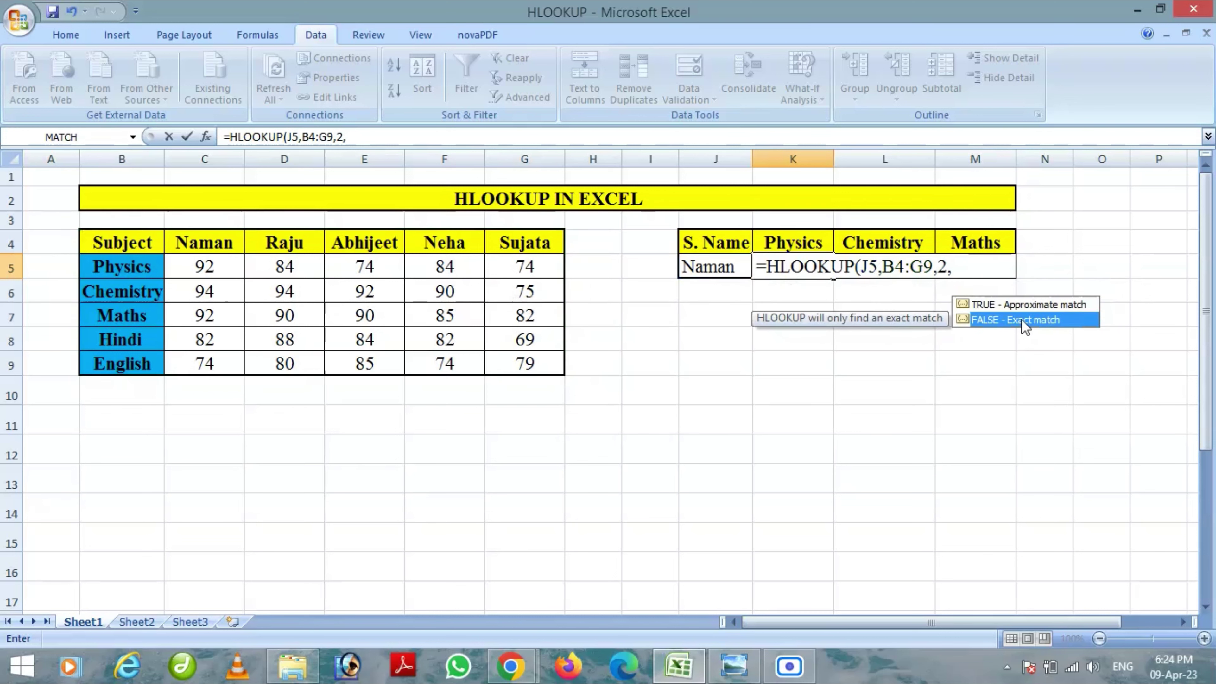
{"action": "double_click", "coordinate": [1022, 319]}
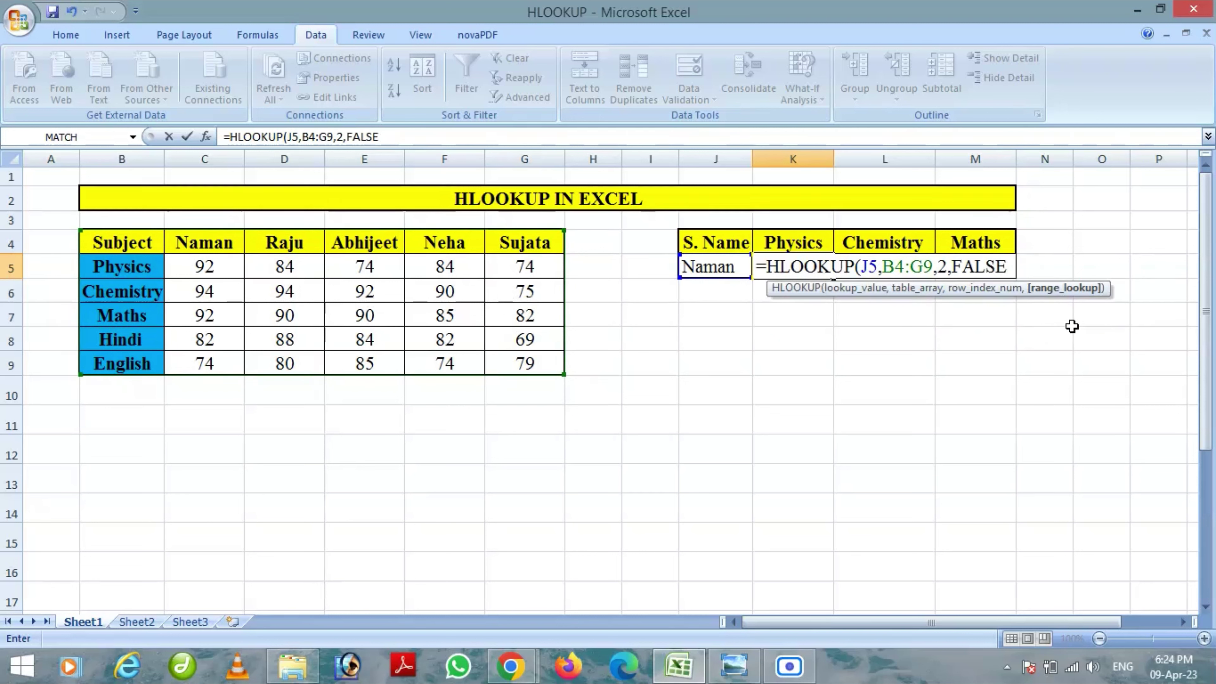
{"action": "type", "text": ")"}
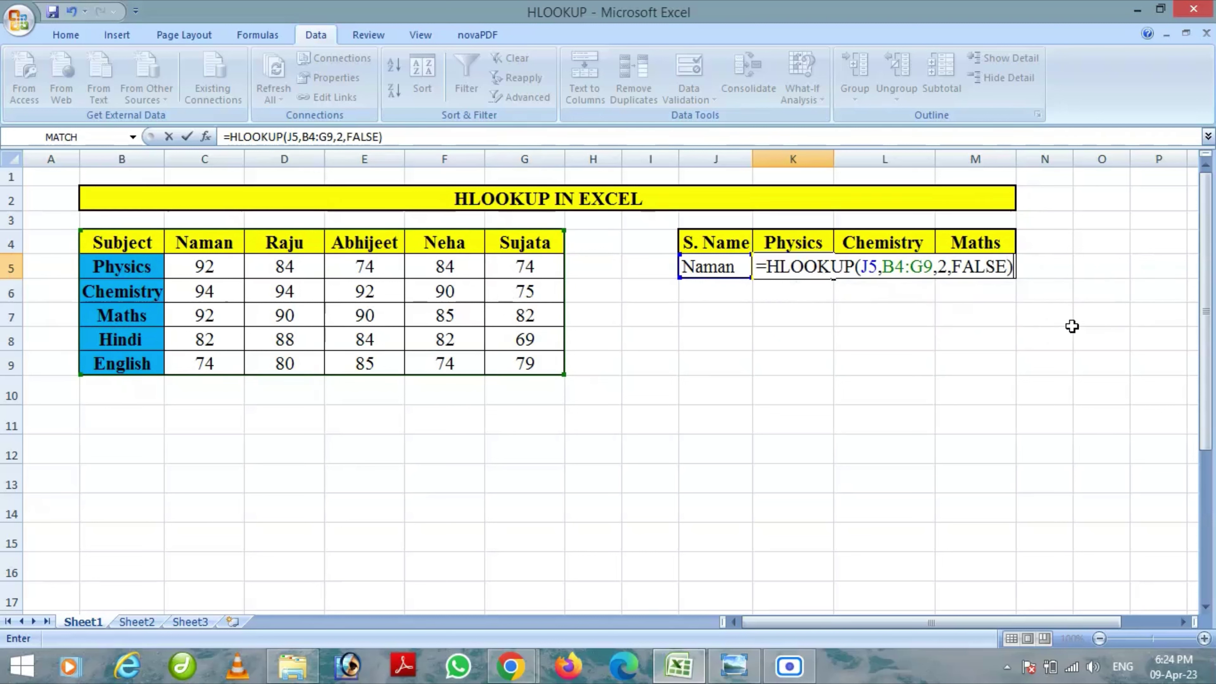
{"action": "key", "text": "Return"}
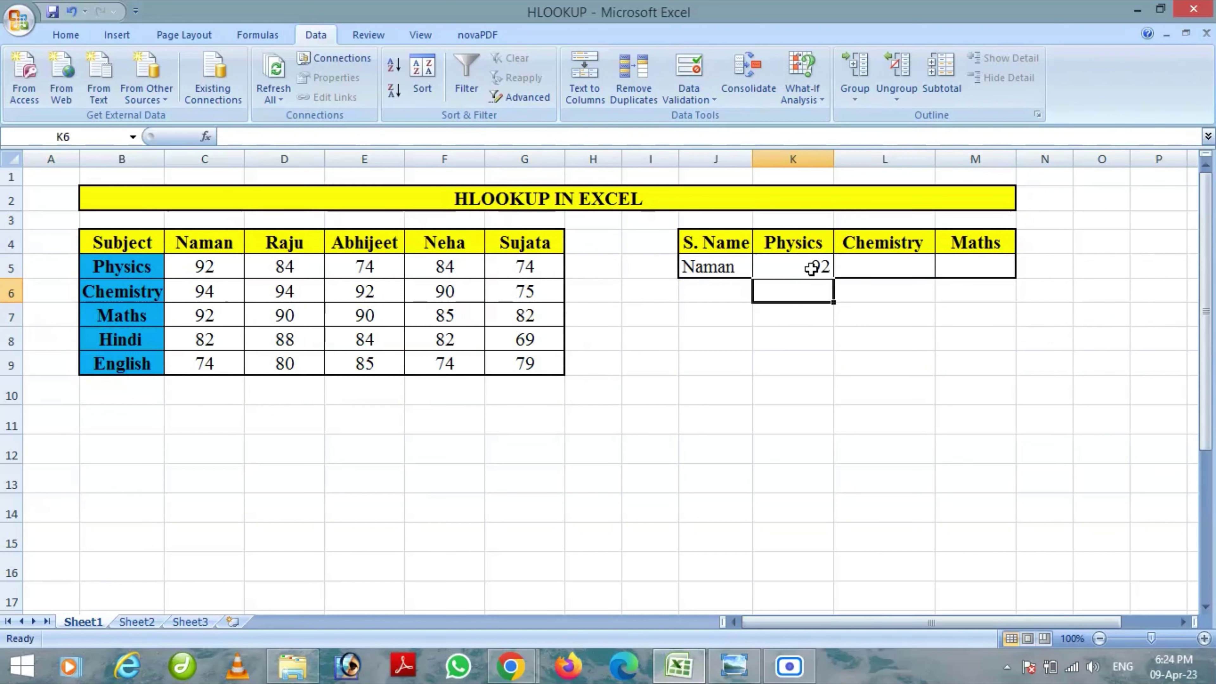
Enter =HLOOKUP(J5,B4:G9,3,0) in L5 to return the Chemistry mark
{"action": "left_click", "coordinate": [868, 269]}
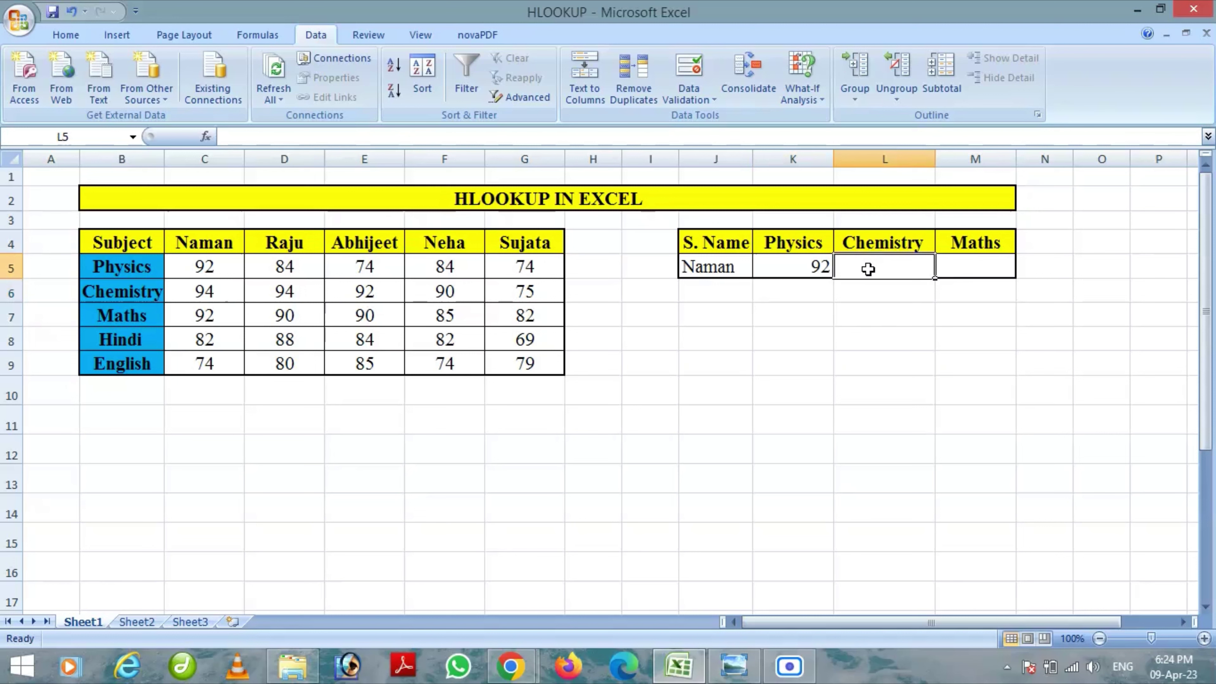
{"action": "type", "text": "="}
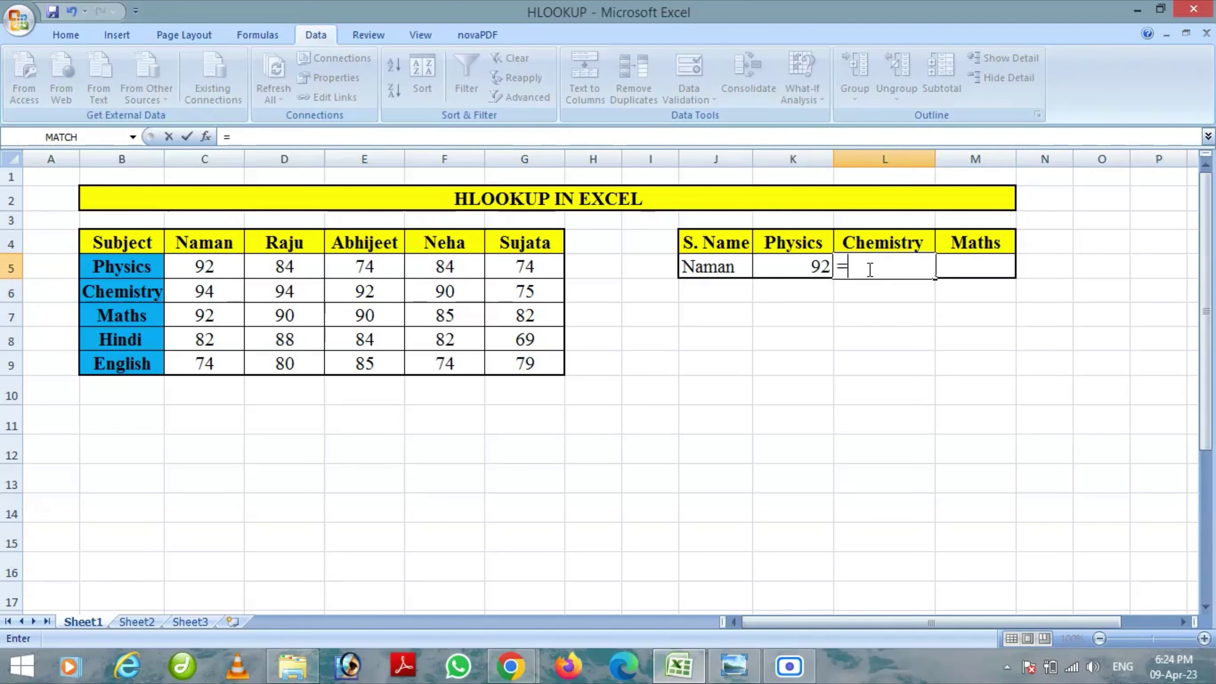
{"action": "type", "text": "Hl"}
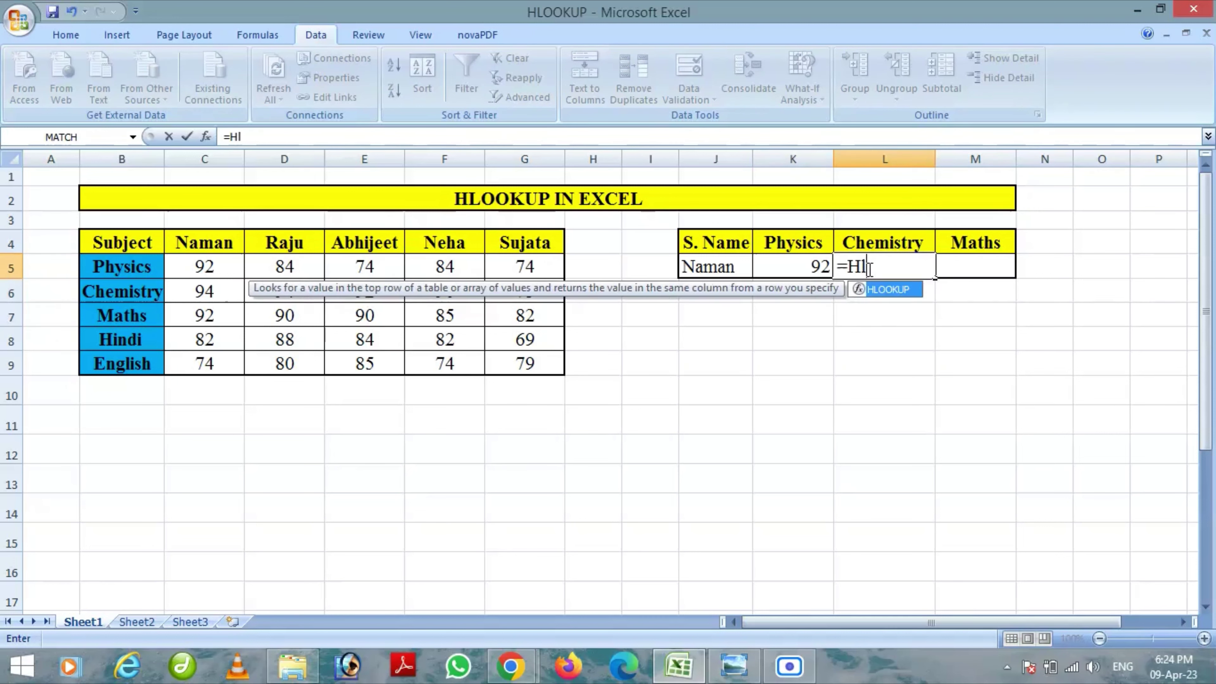
{"action": "double_click", "coordinate": [877, 291]}
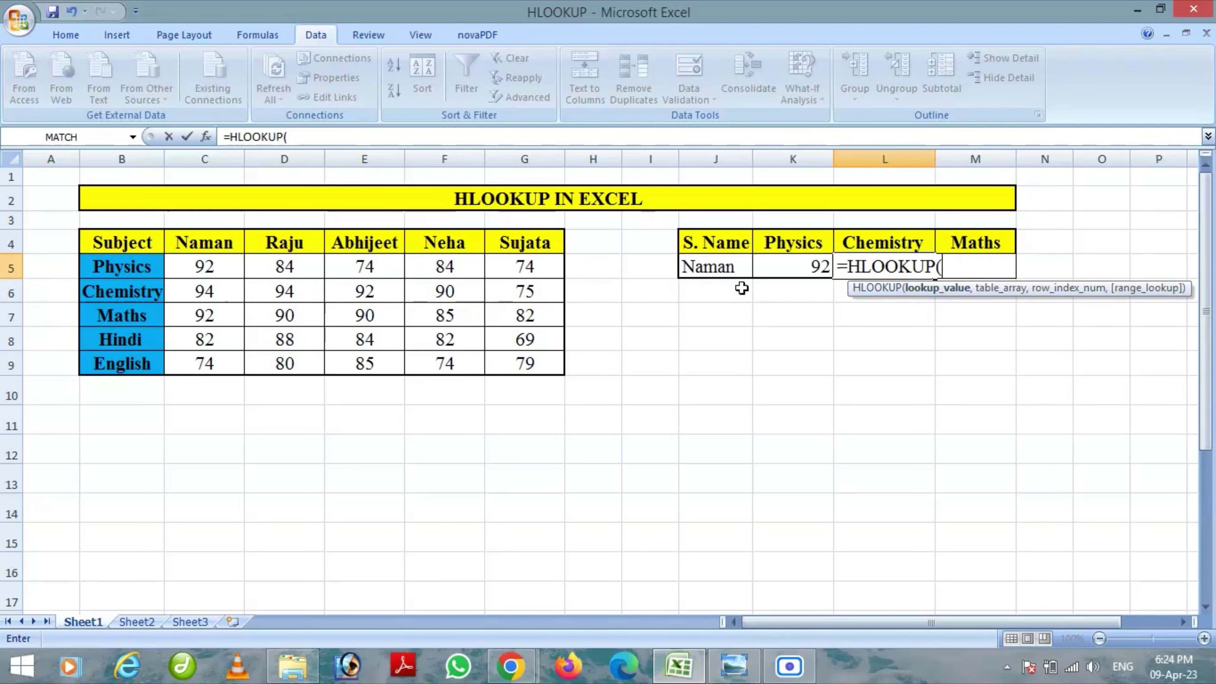
{"action": "left_click", "coordinate": [728, 268]}
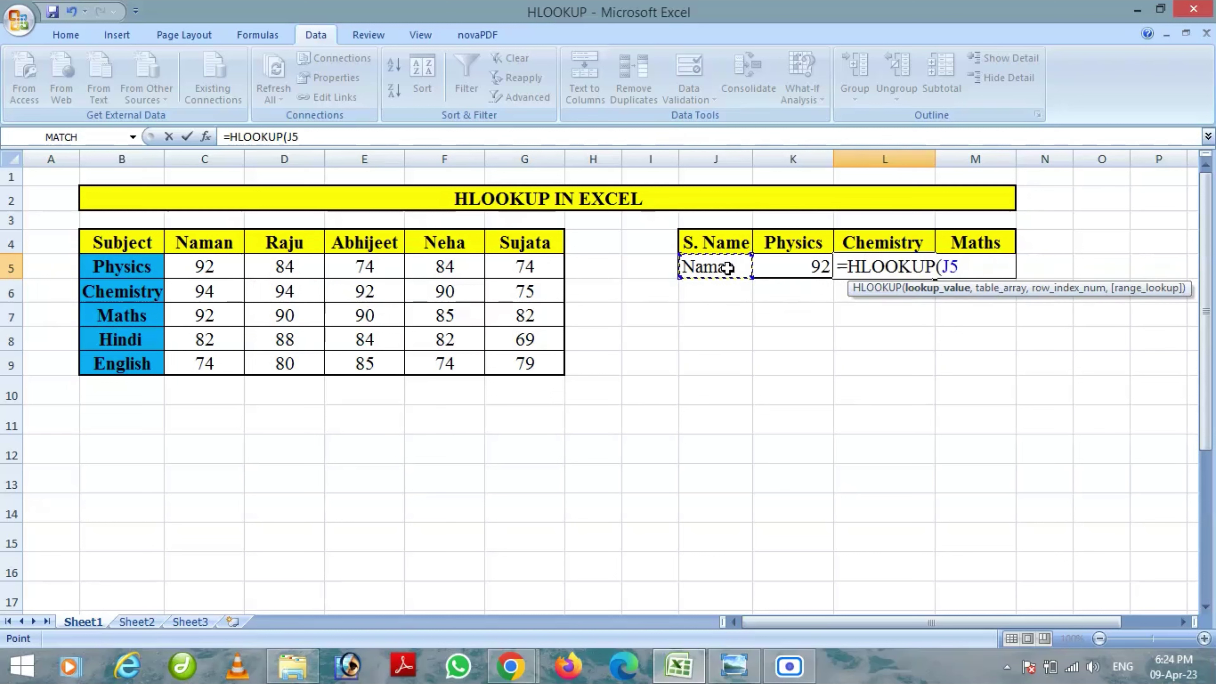
{"action": "type", "text": ","}
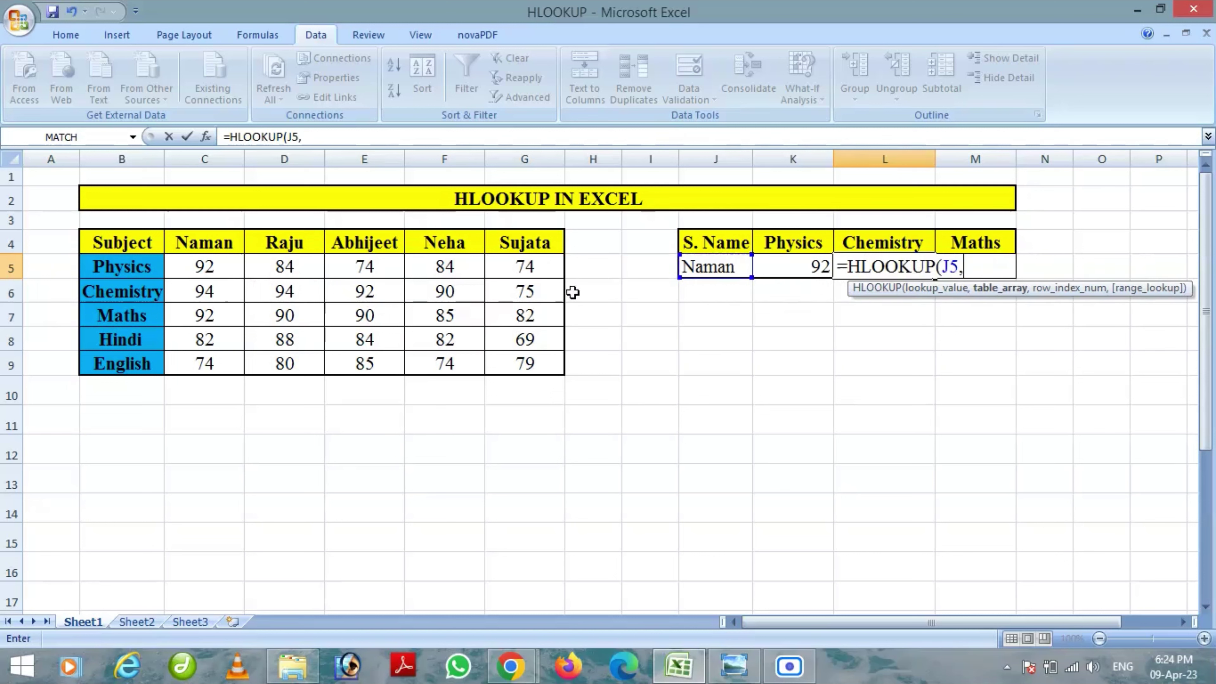
{"action": "left_click_drag", "start_coordinate": [114, 244], "coordinate": [524, 362]}
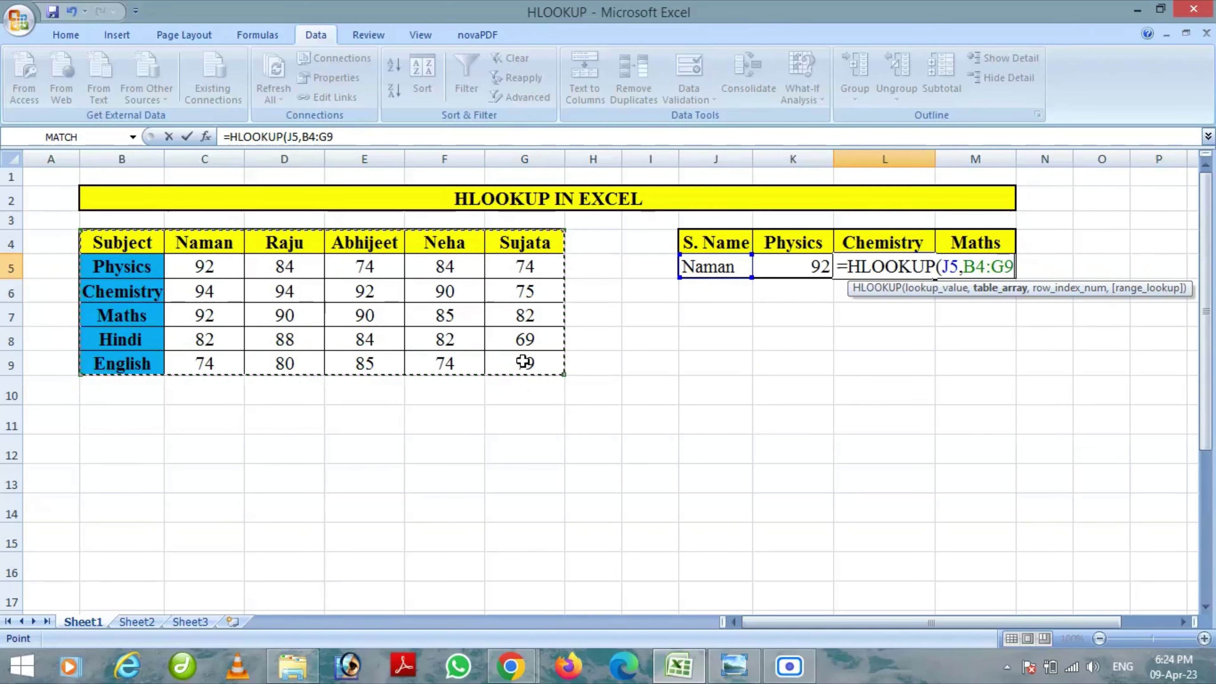
{"action": "type", "text": ","}
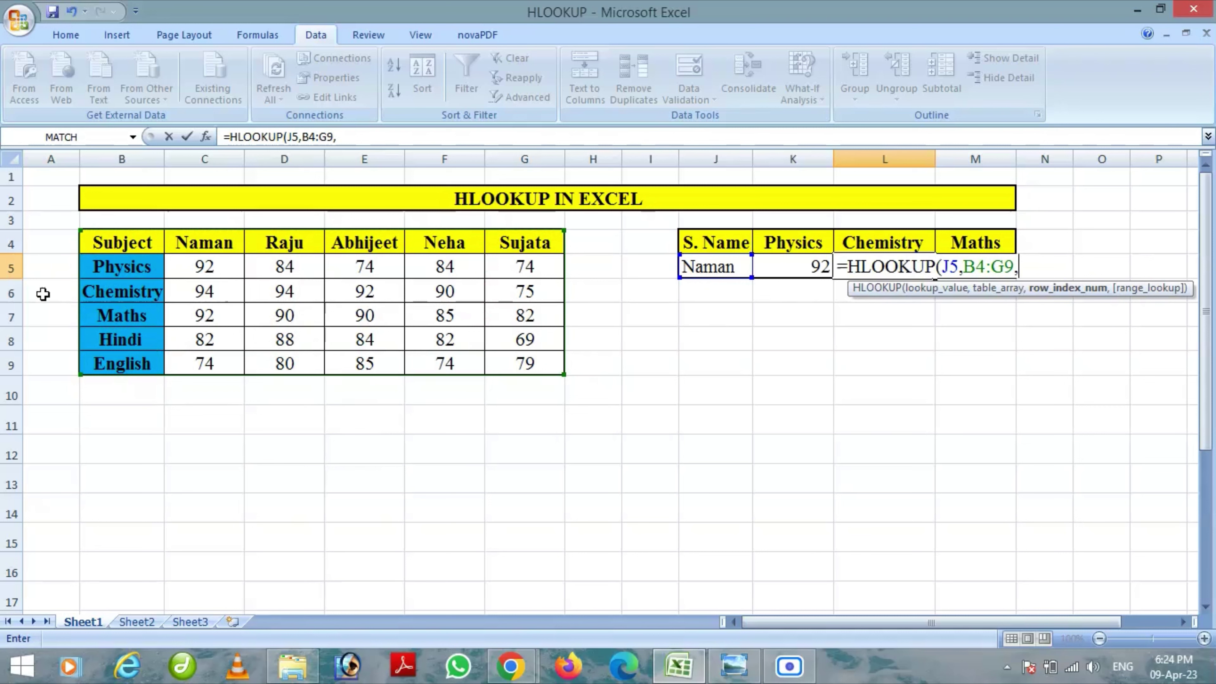
{"action": "type", "text": "3"}
{"action": "type", "text": ","}
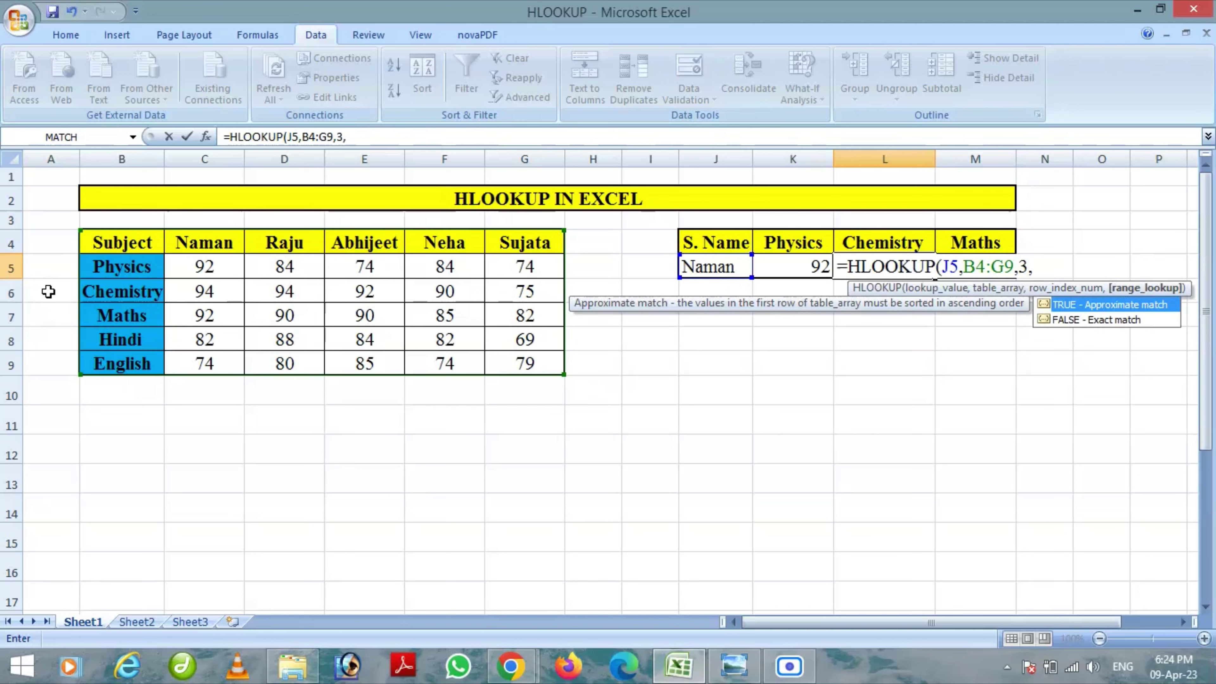
{"action": "type", "text": "0"}
{"action": "type", "text": ")"}
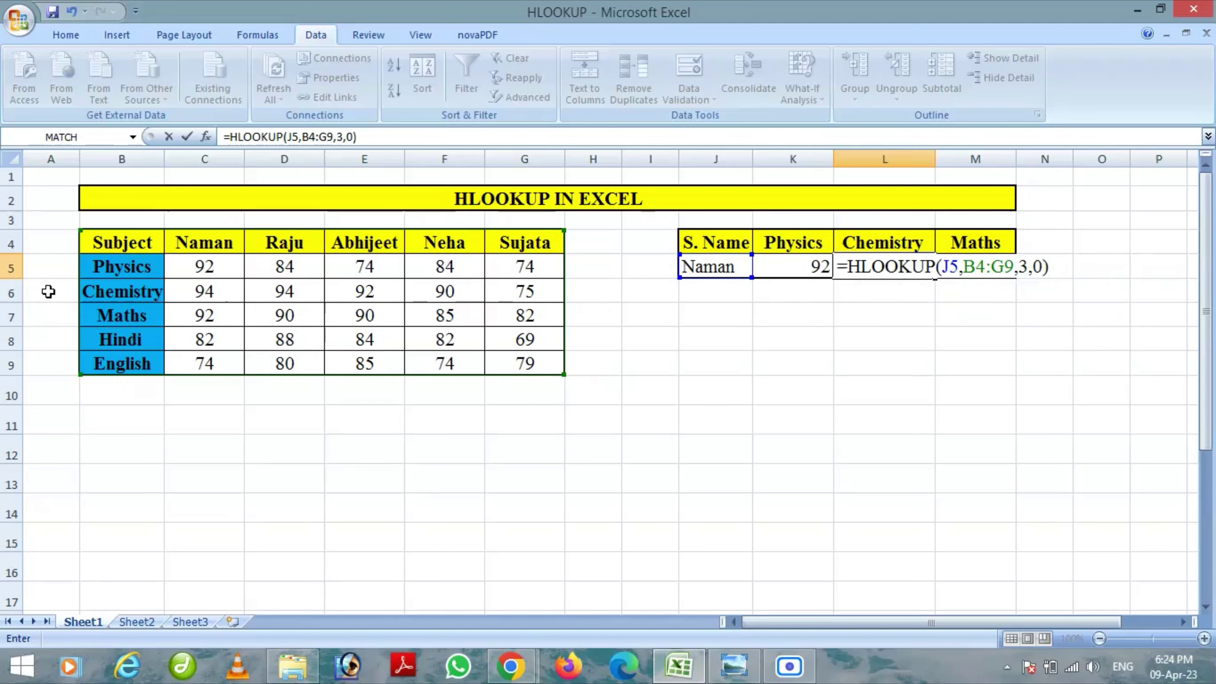
{"action": "key", "text": "Return"}
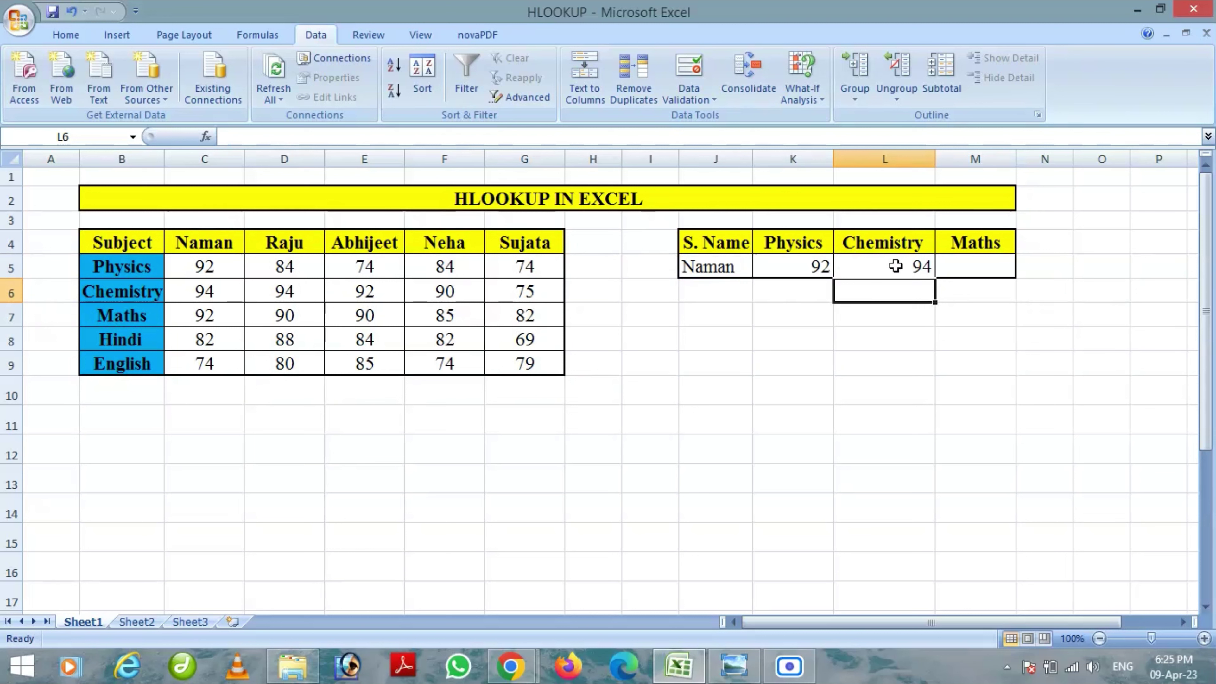
Enter =HLOOKUP(J5,B4:G9,4,0) in M5 to return the Maths mark
{"action": "left_click", "coordinate": [991, 270]}
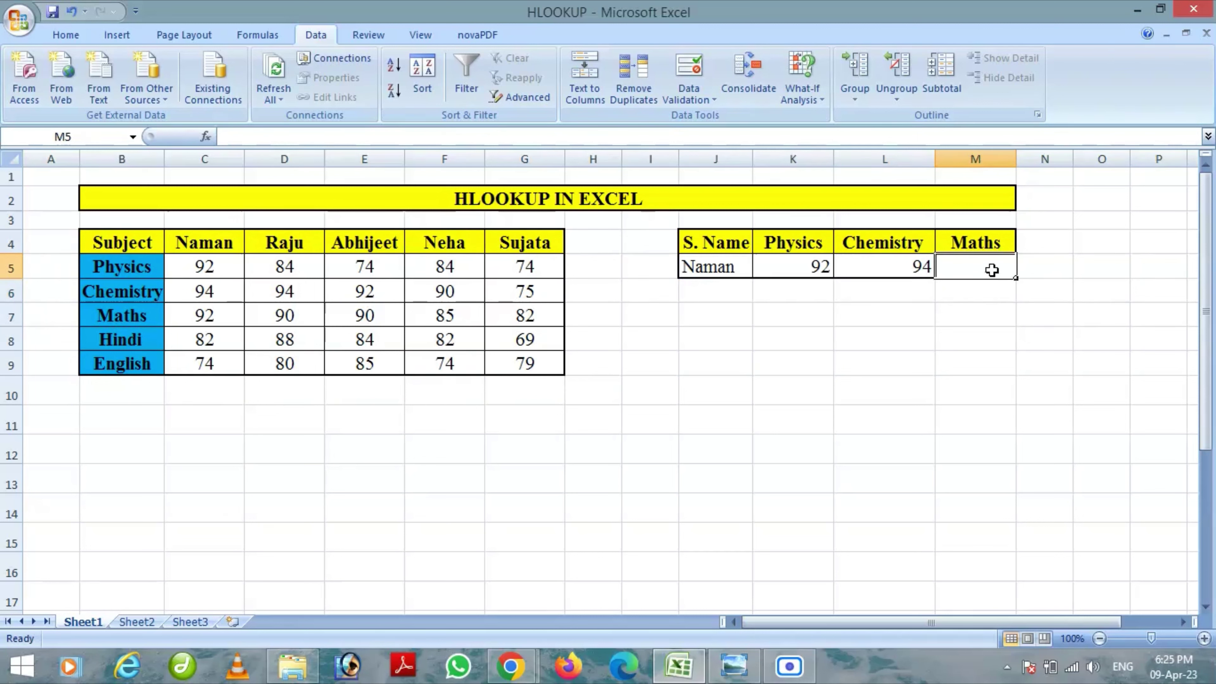
{"action": "type", "text": "=h"}
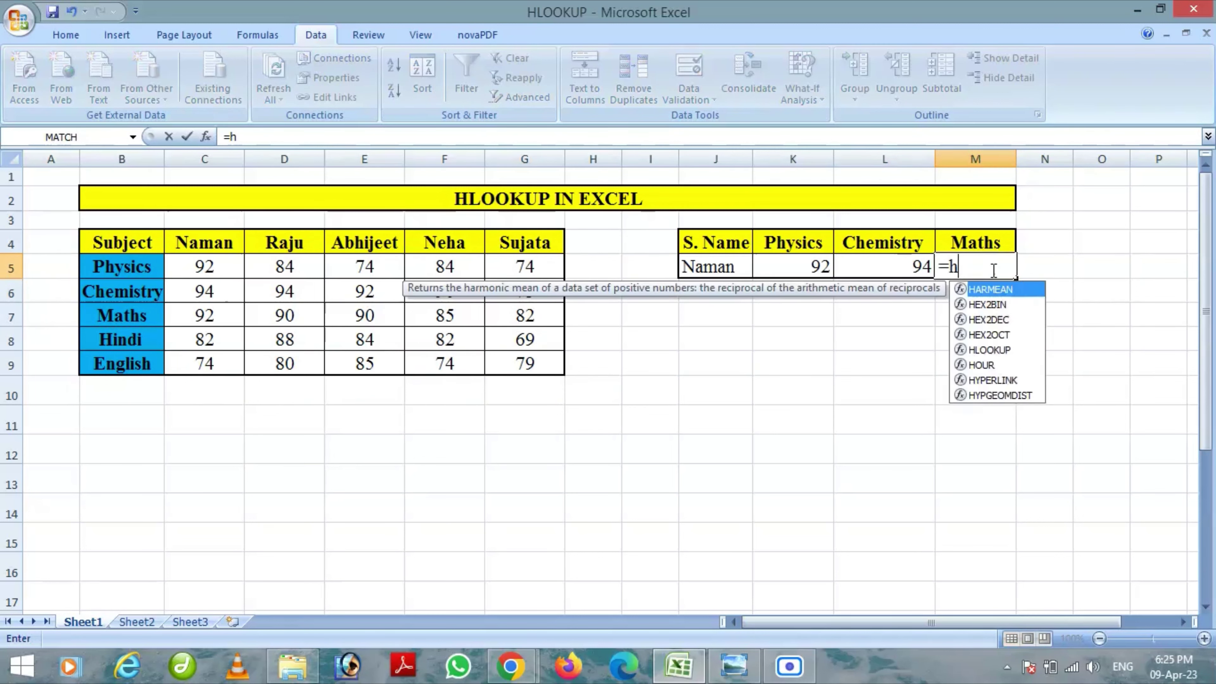
{"action": "type", "text": "l"}
{"action": "double_click", "coordinate": [986, 290]}
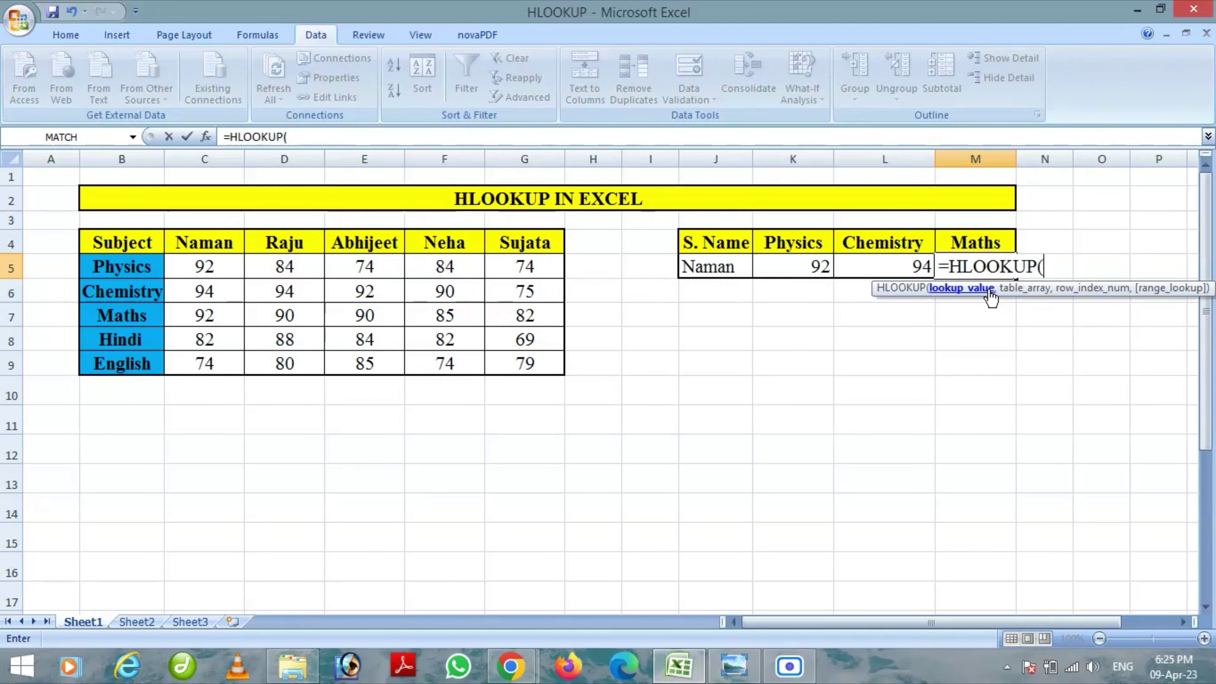
{"action": "left_click", "coordinate": [731, 263]}
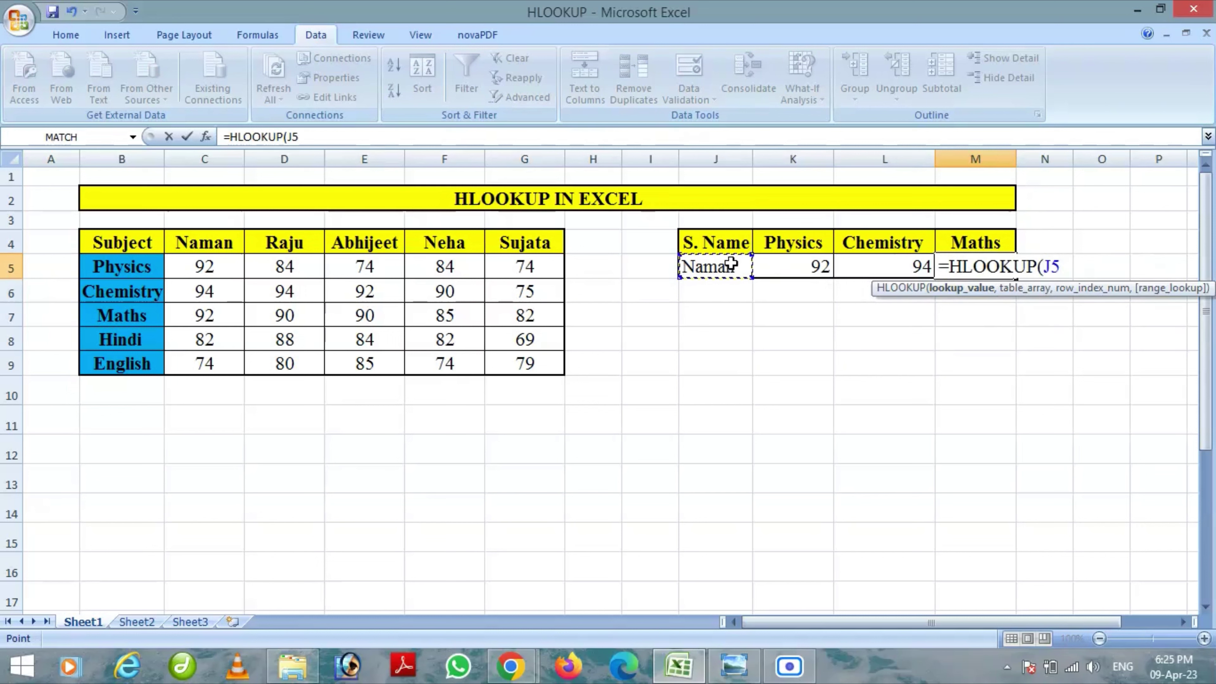
{"action": "type", "text": ","}
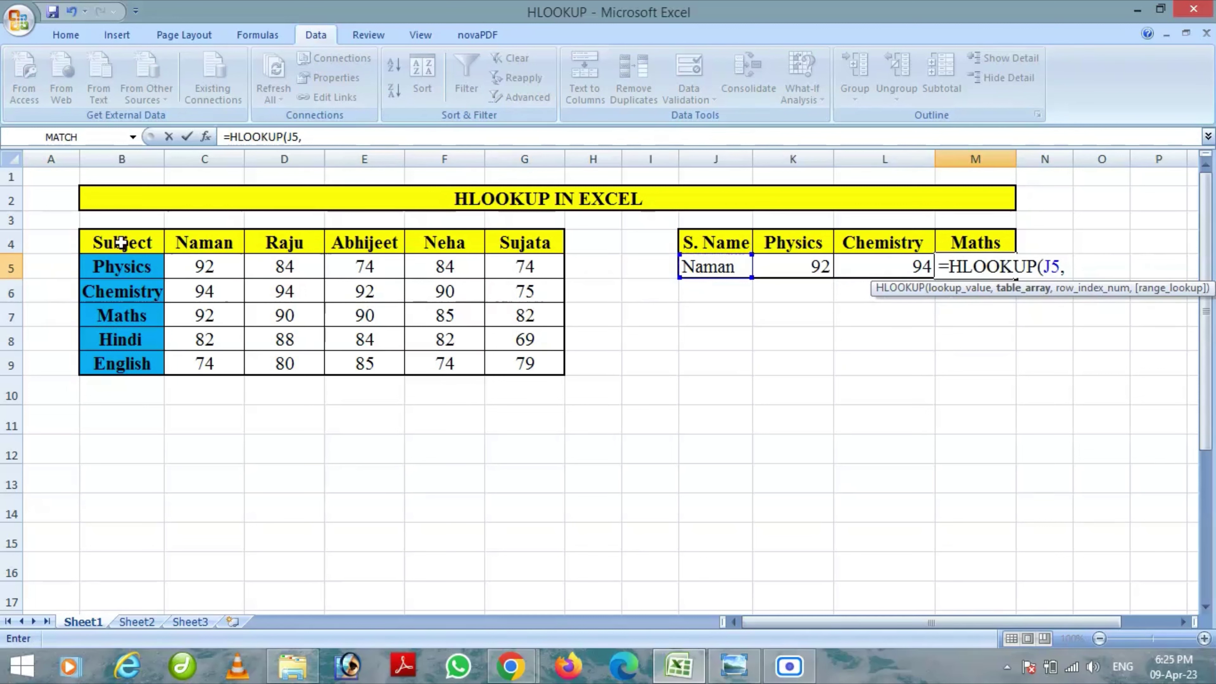
{"action": "mouse_move", "coordinate": [123, 241]}
{"action": "left_mouse_down"}
{"action": "mouse_move", "coordinate": [367, 301]}
{"action": "mouse_move", "coordinate": [518, 362]}
{"action": "left_mouse_up"}
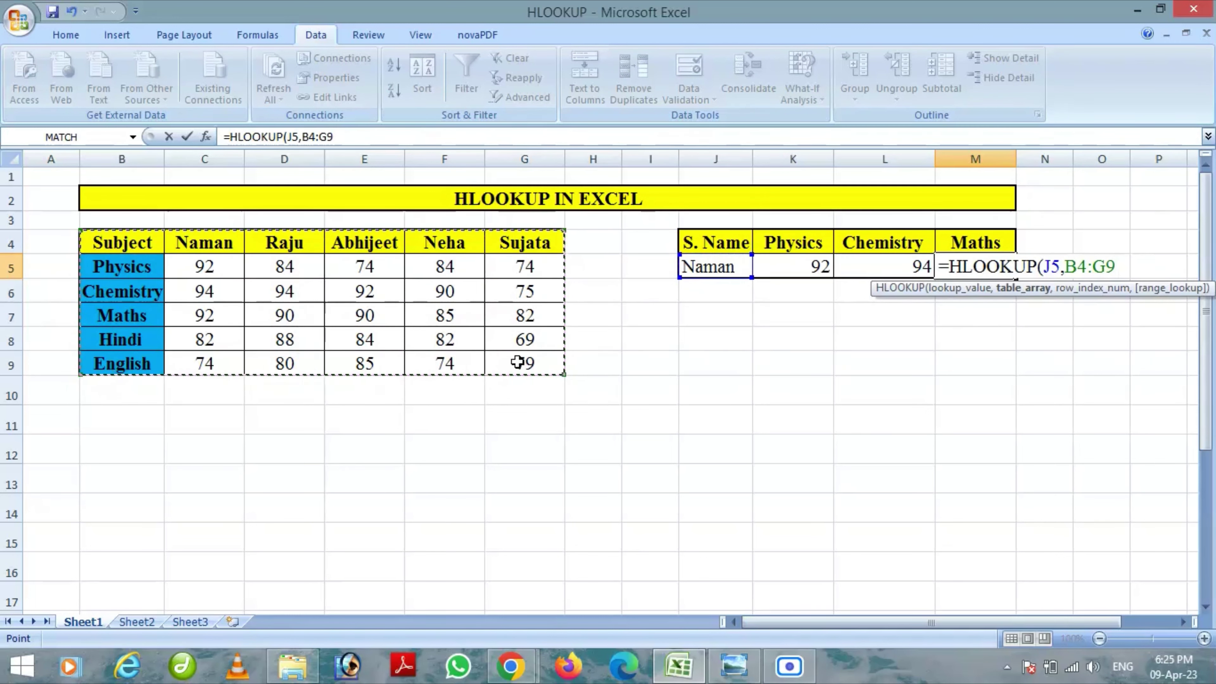
{"action": "type", "text": ","}
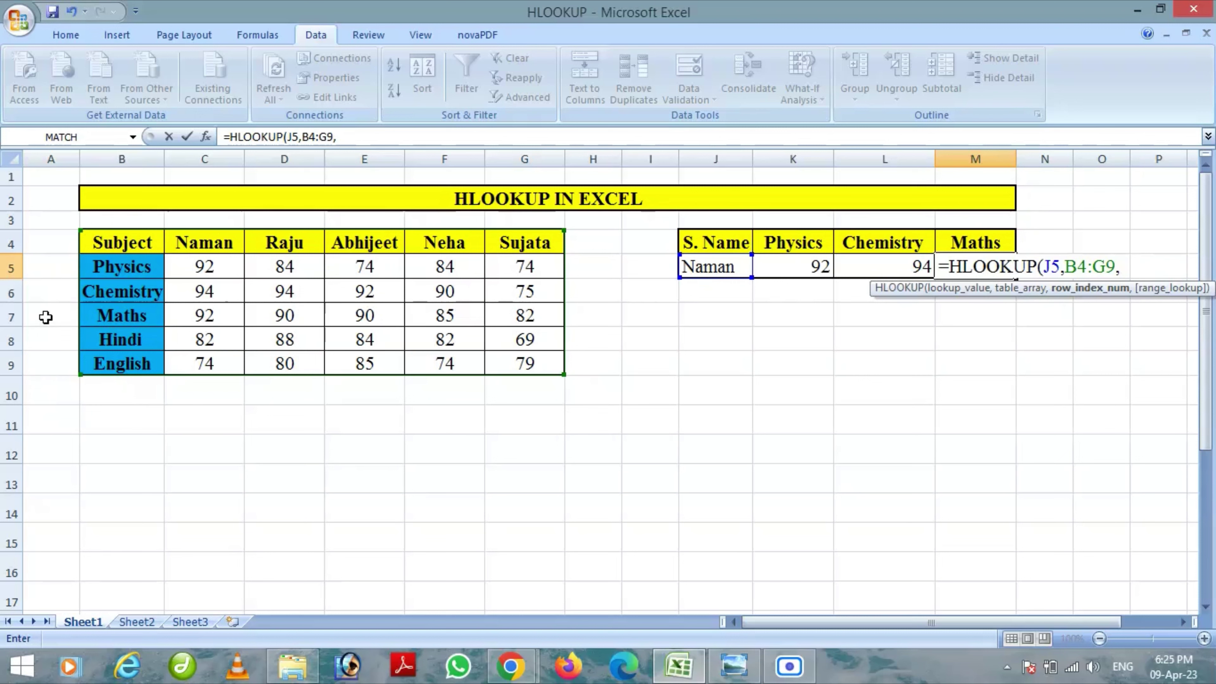
{"action": "type", "text": "4,"}
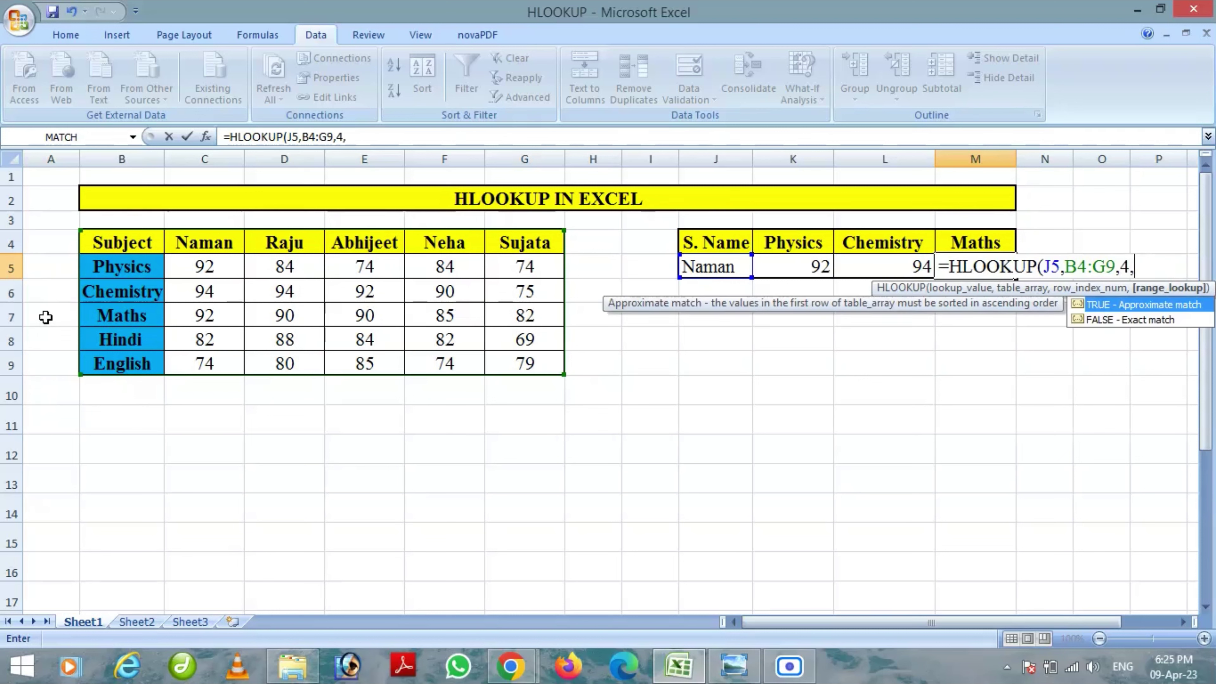
{"action": "type", "text": "0"}
{"action": "type", "text": ")"}
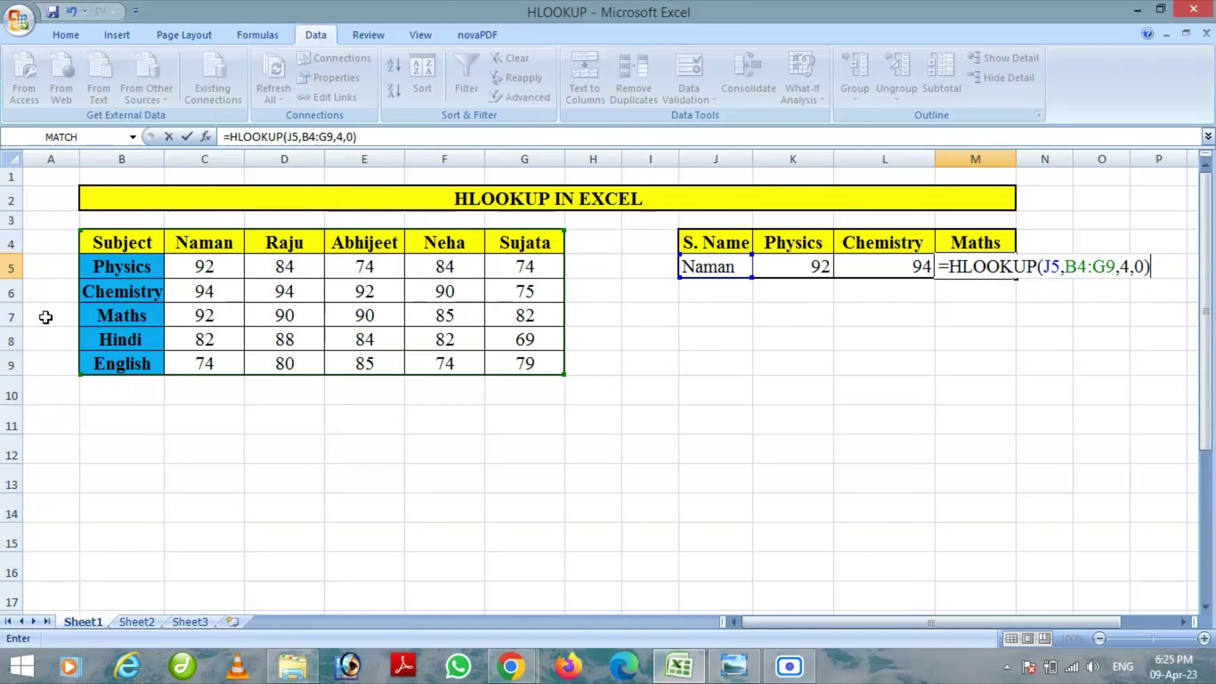
{"action": "key", "text": "Return"}
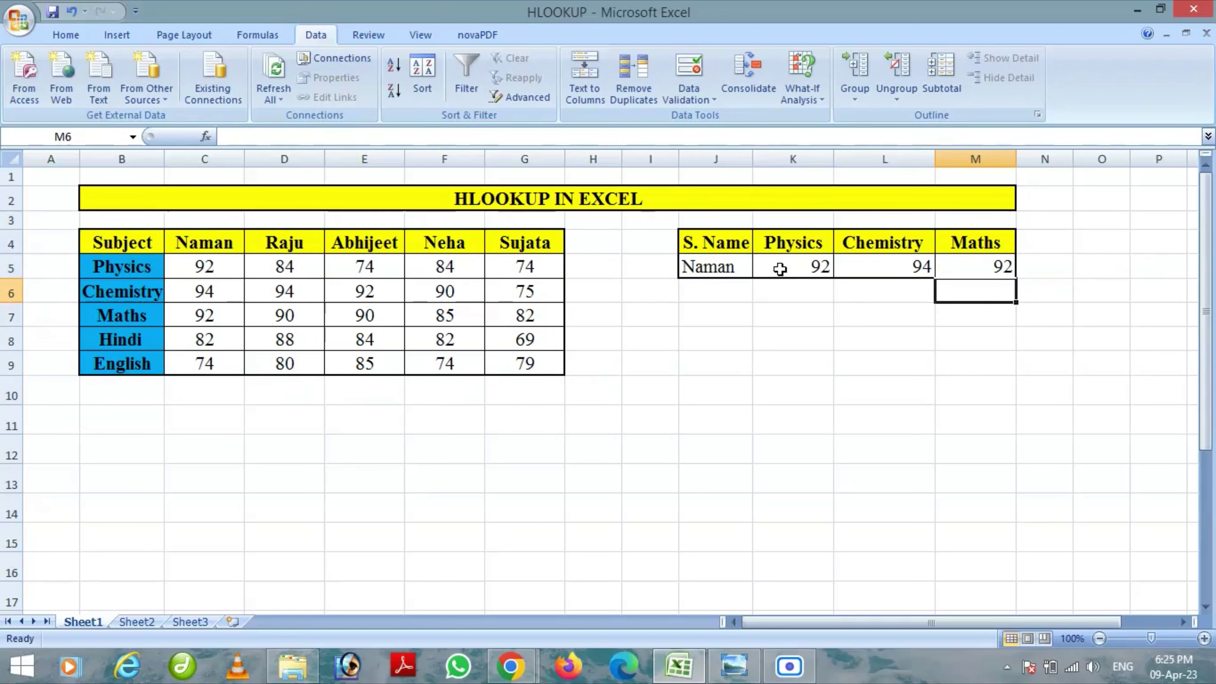
Center the lookup results in K5:M5 and reselect the name cell J5
{"action": "left_click_drag", "start_coordinate": [780, 269], "coordinate": [960, 266]}
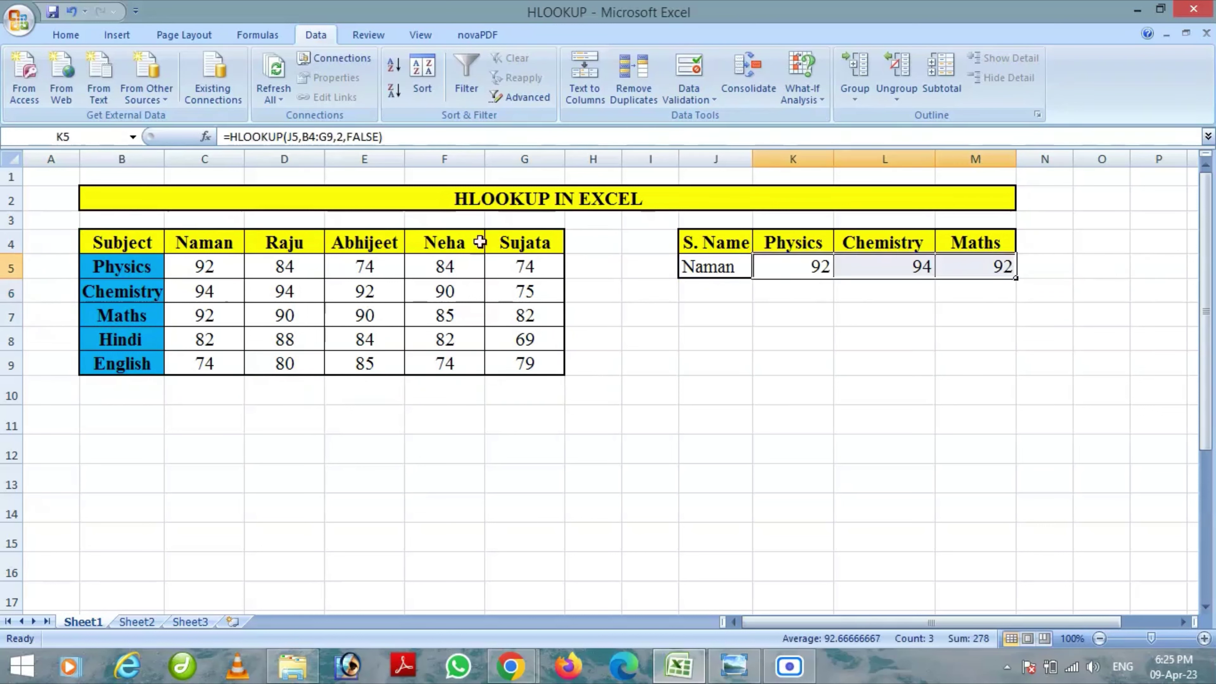
{"action": "left_click", "coordinate": [69, 34]}
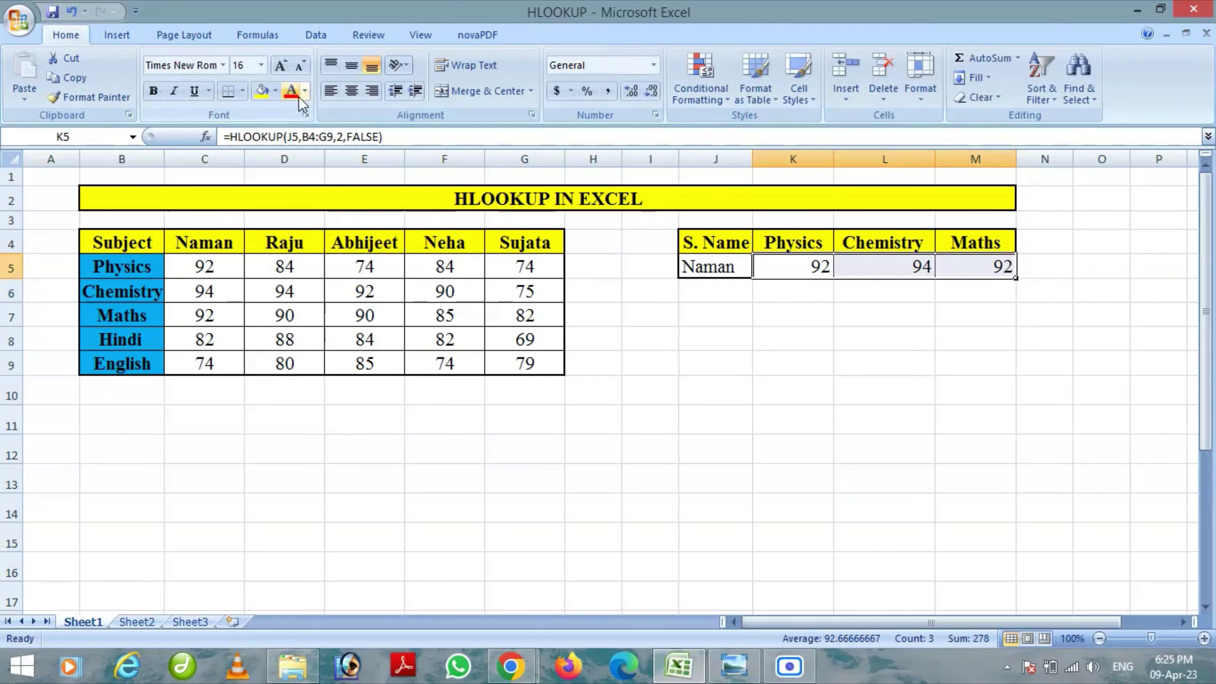
{"action": "left_click", "coordinate": [351, 91]}
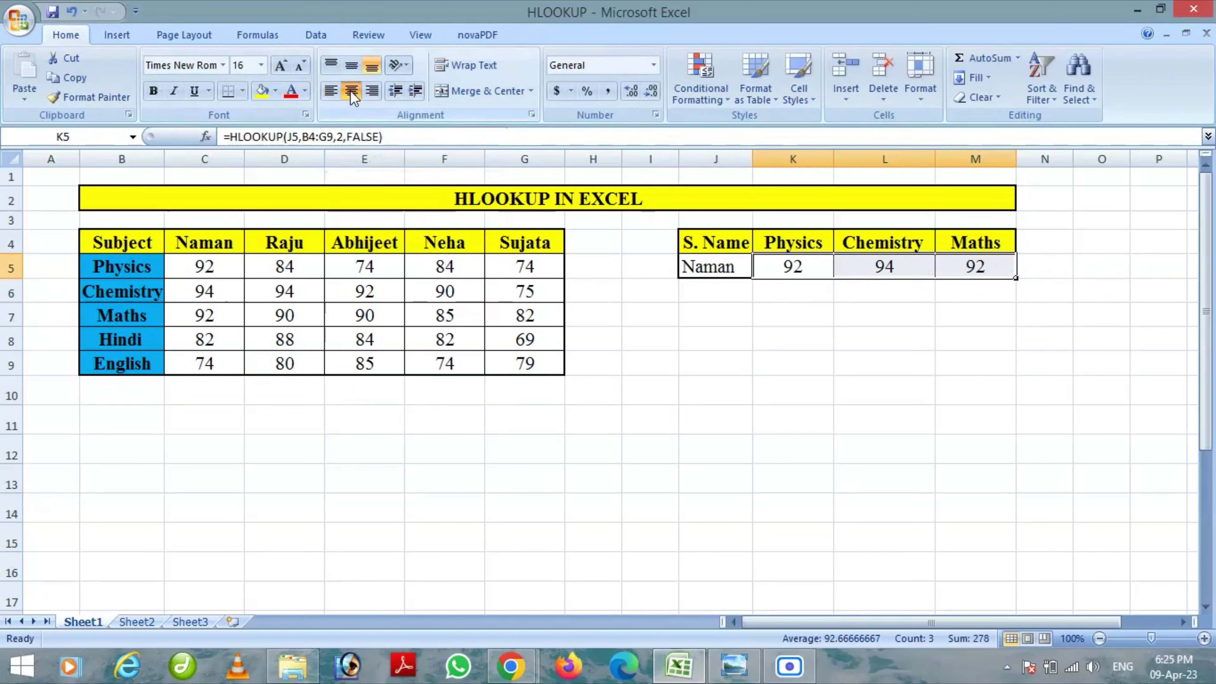
{"action": "left_click", "coordinate": [864, 320]}
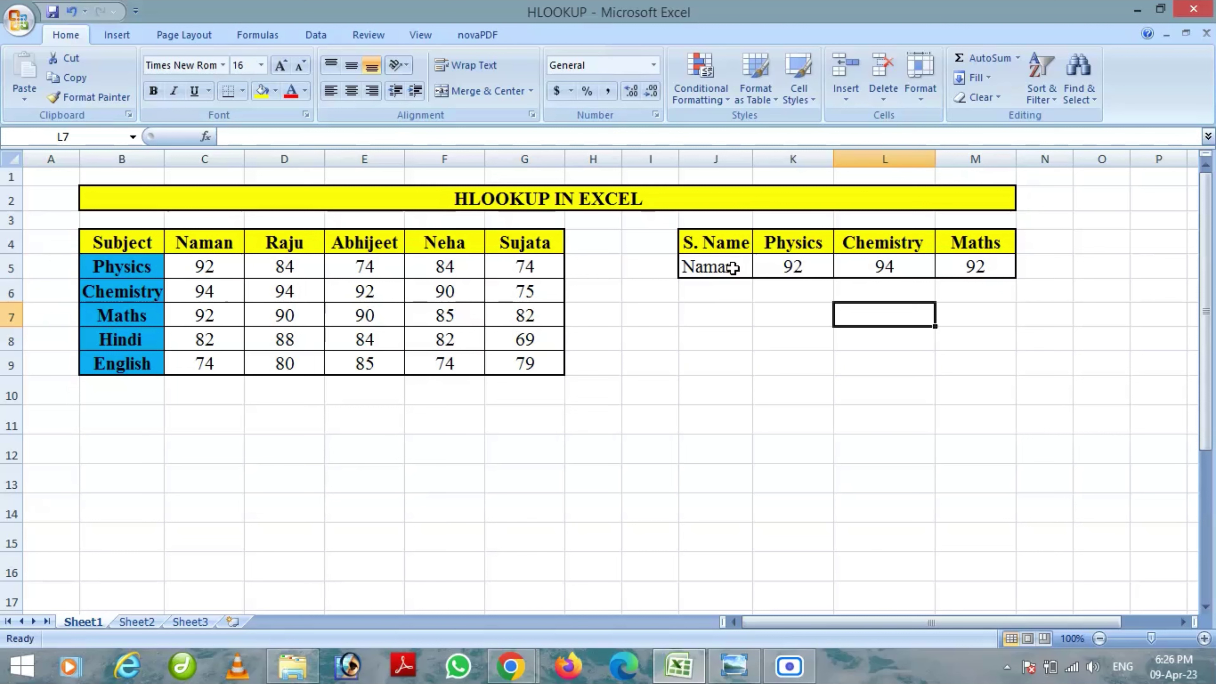
{"action": "left_click", "coordinate": [732, 268]}
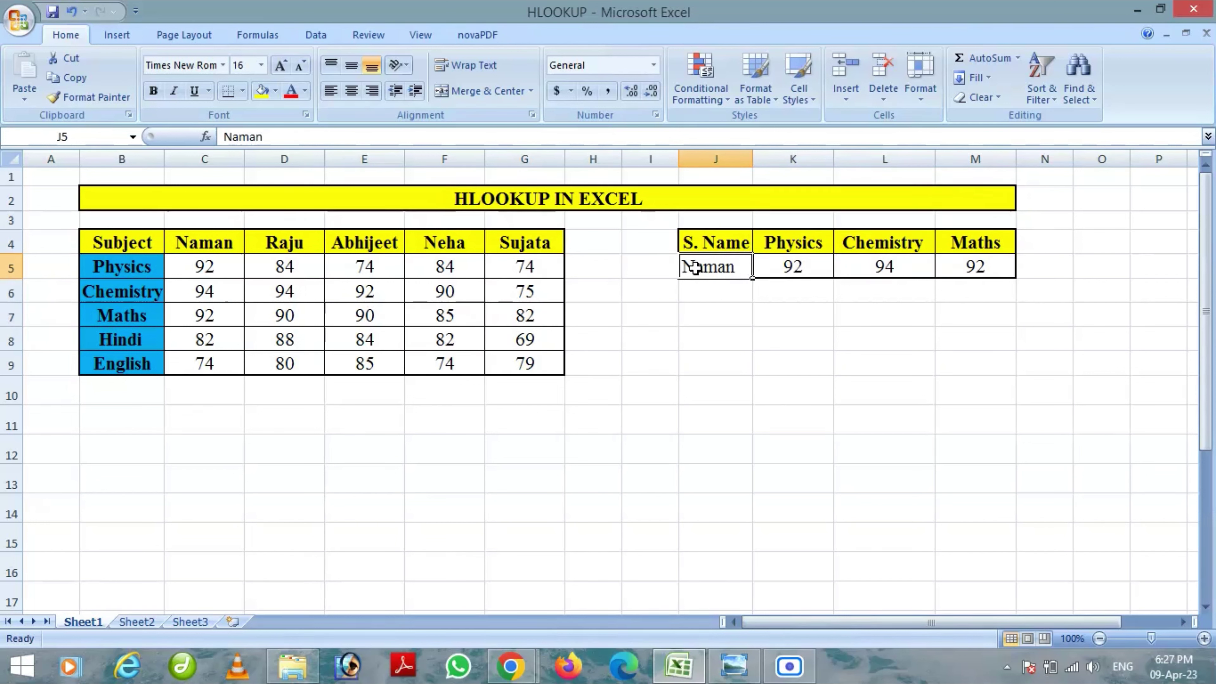
Add a List data validation to J5 with source =$C$4:$G$4
{"action": "left_click", "coordinate": [320, 36]}
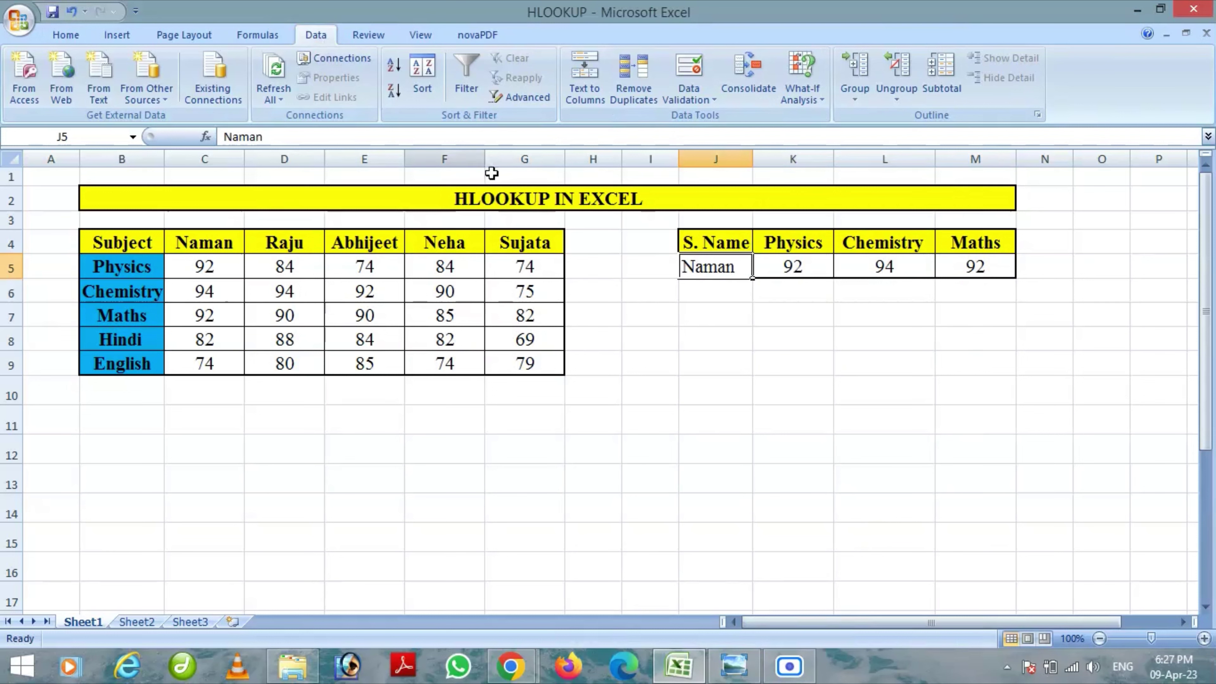
{"action": "left_click", "coordinate": [701, 94]}
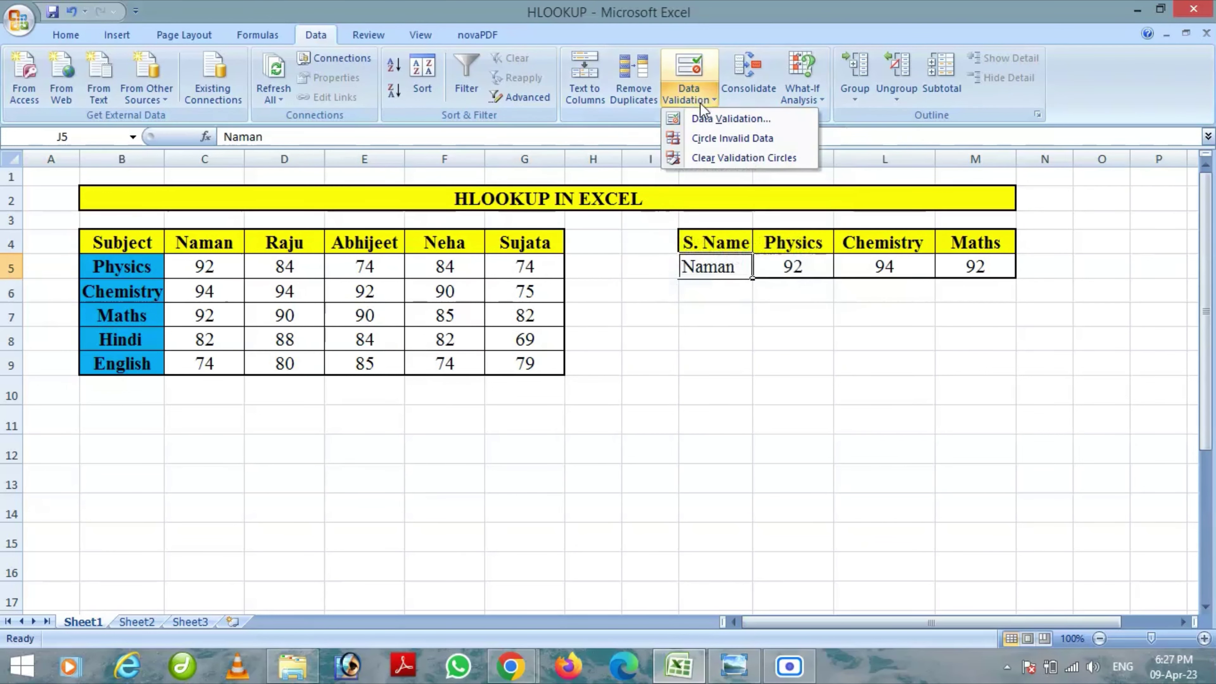
{"action": "left_click", "coordinate": [730, 120]}
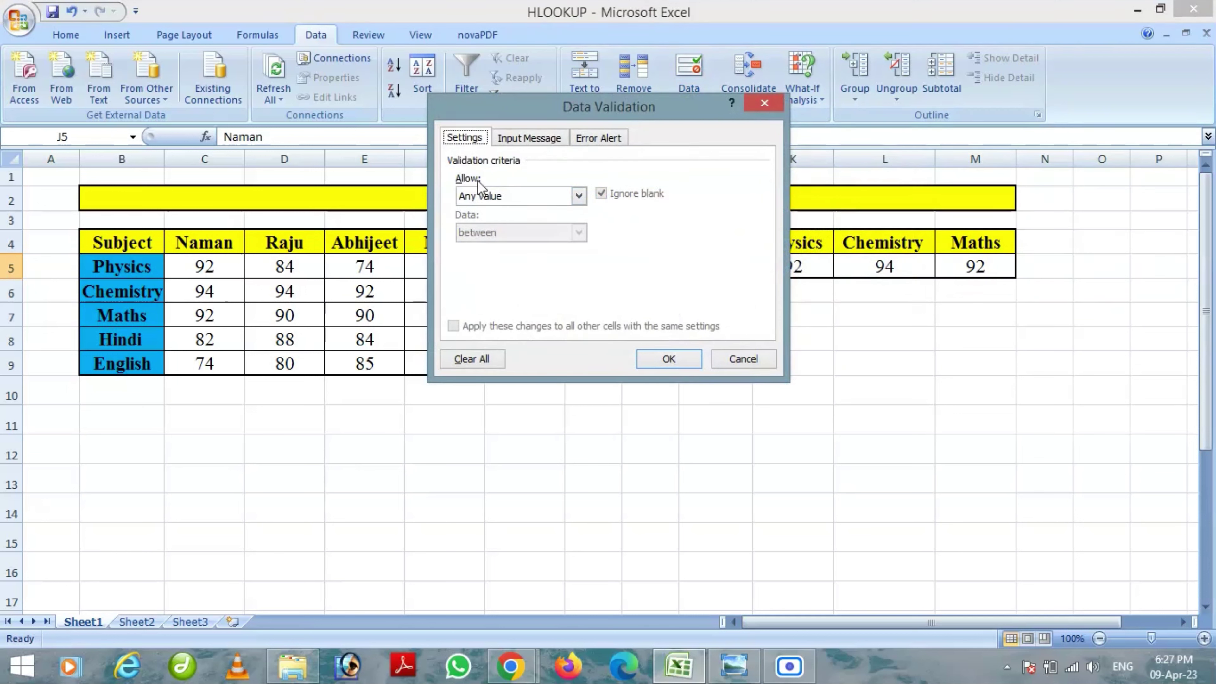
{"action": "left_click", "coordinate": [579, 197]}
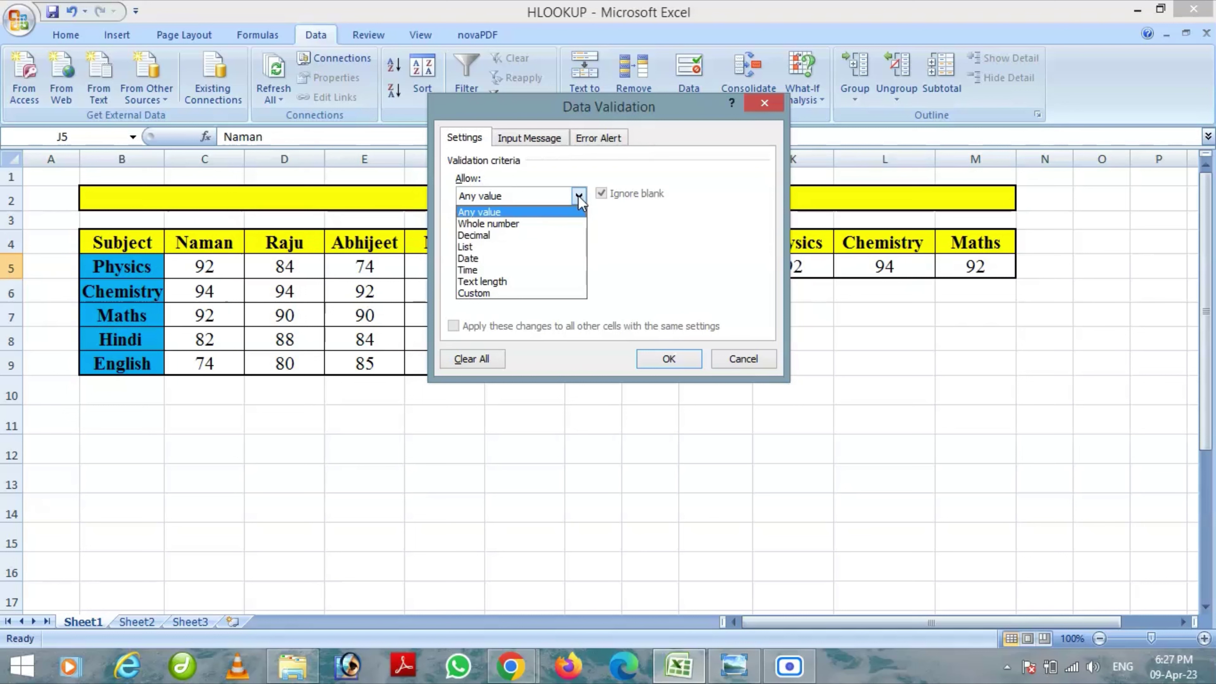
{"action": "left_click", "coordinate": [544, 249]}
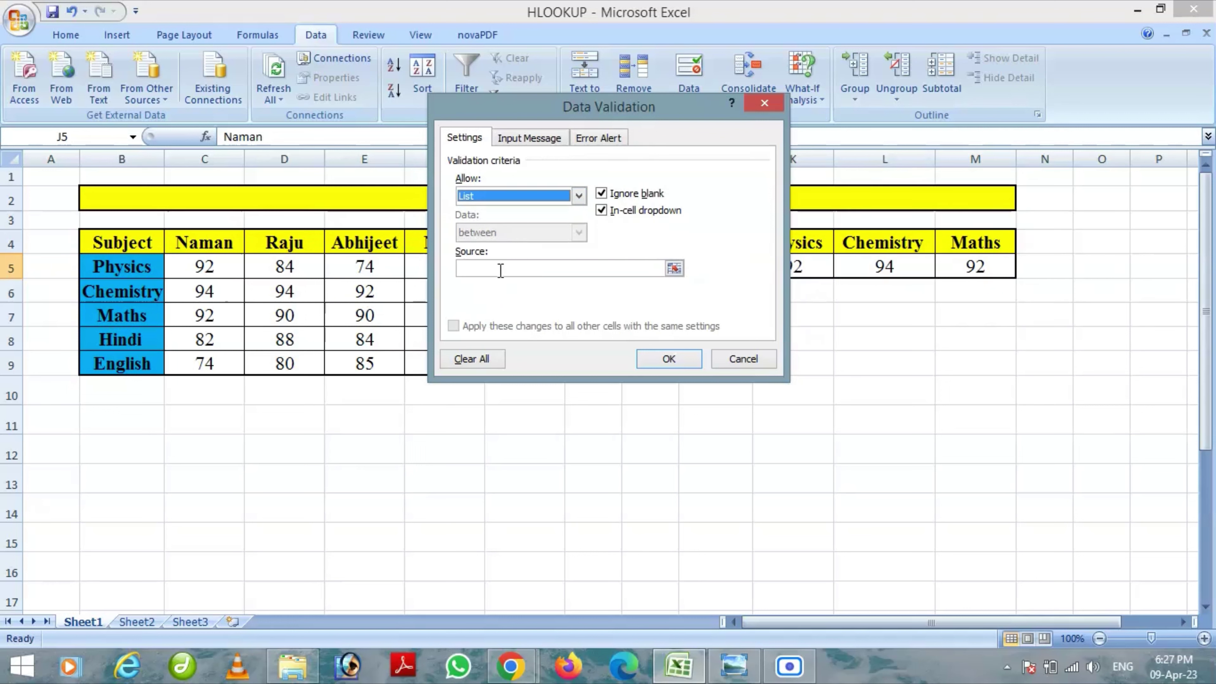
{"action": "left_click", "coordinate": [500, 269]}
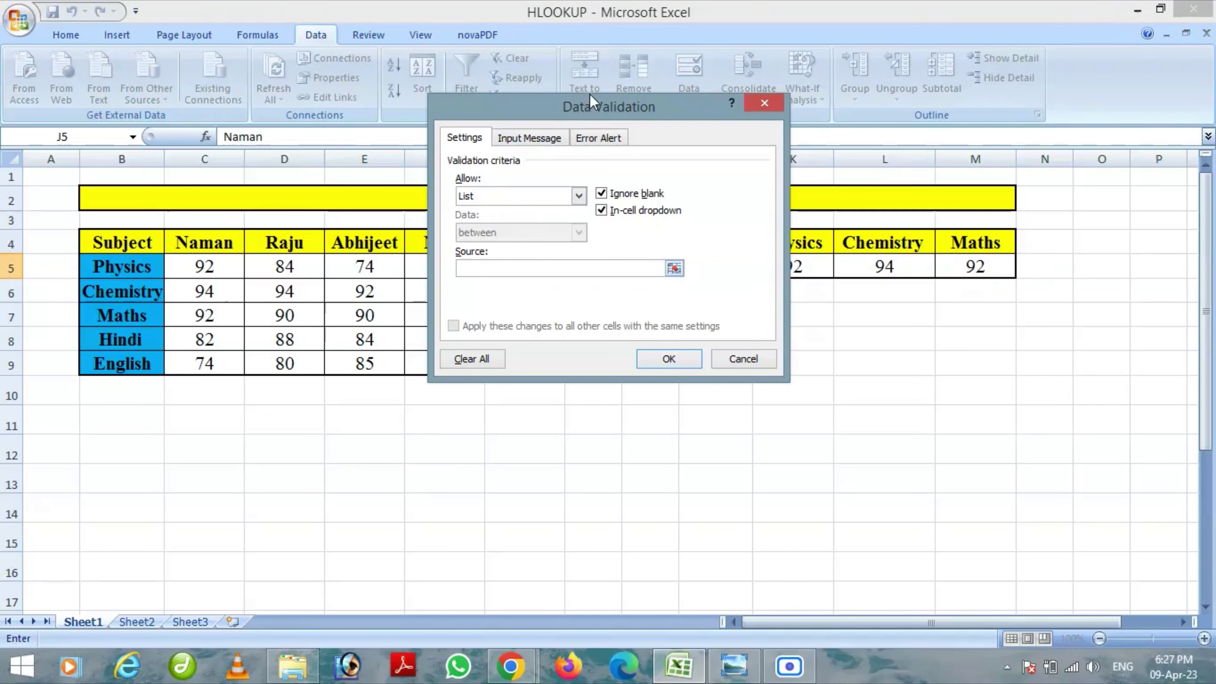
{"action": "left_click_drag", "start_coordinate": [590, 99], "coordinate": [818, 99]}
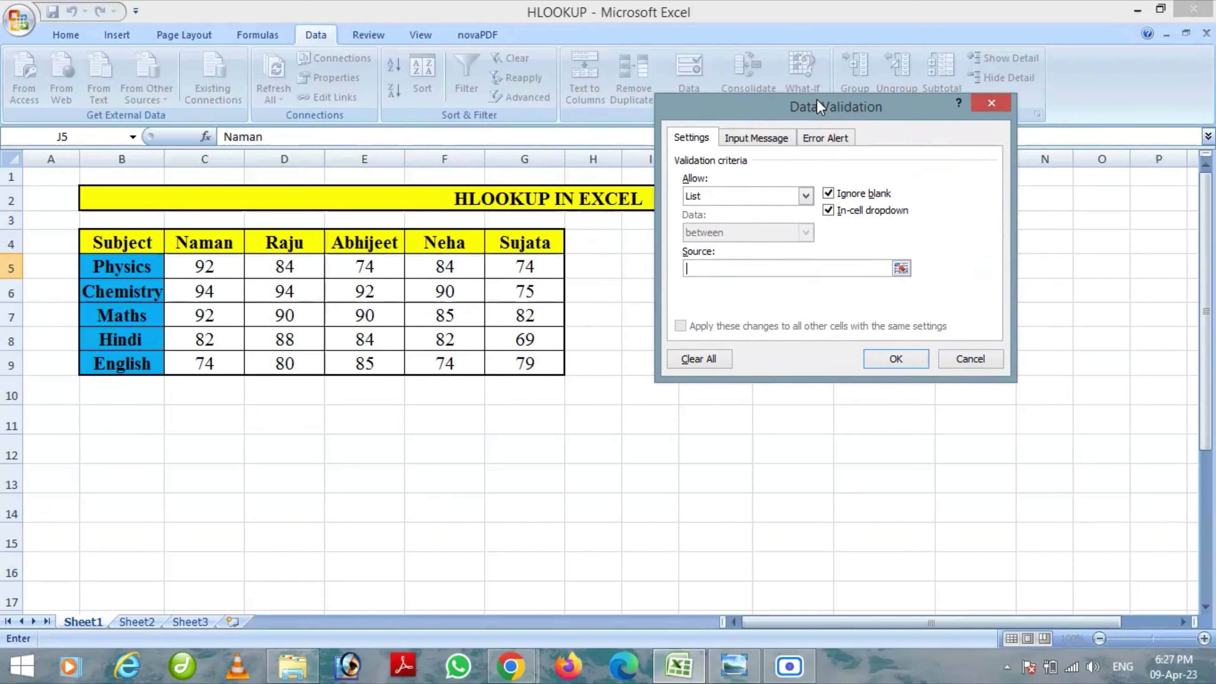
{"action": "left_click", "coordinate": [214, 239]}
{"action": "left_click_drag", "start_coordinate": [213, 239], "coordinate": [398, 241]}
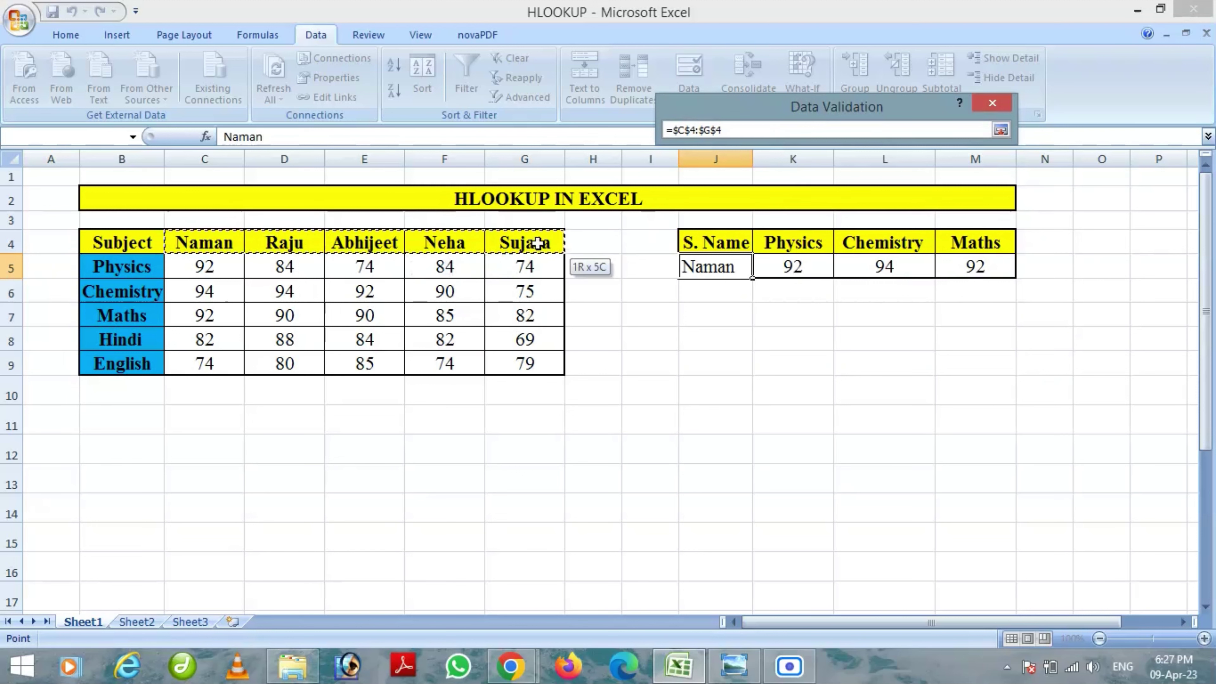
{"action": "left_click_drag", "start_coordinate": [398, 241], "coordinate": [539, 244]}
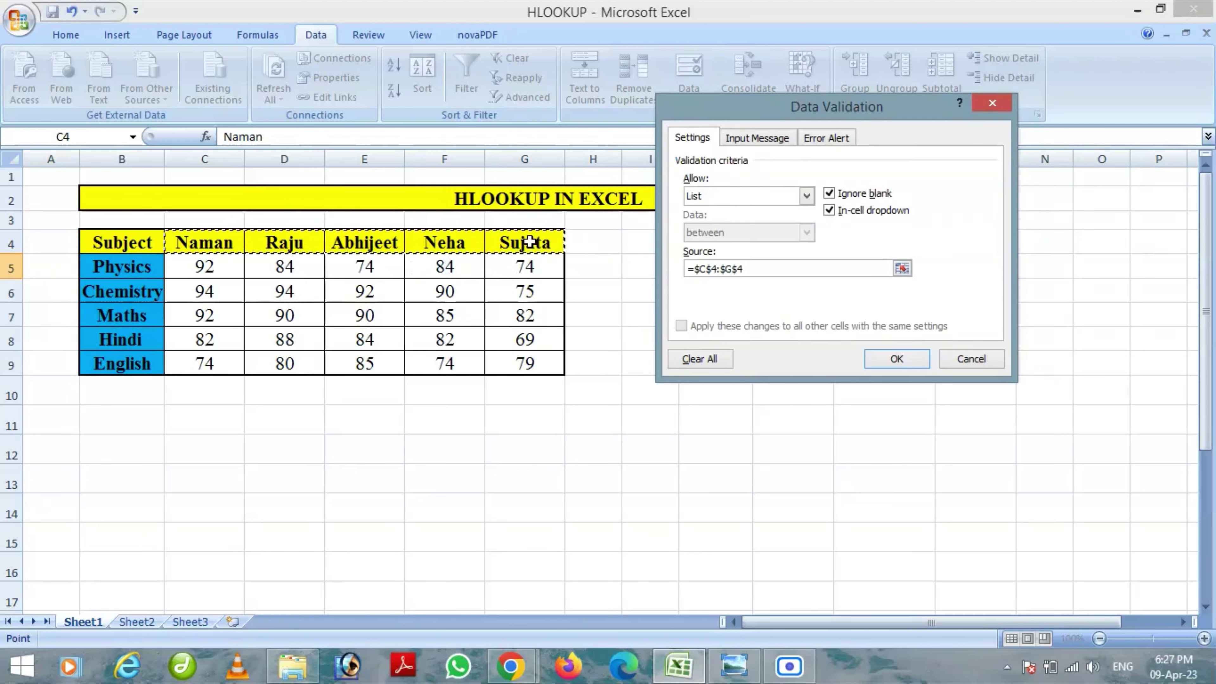
{"action": "left_click", "coordinate": [896, 359]}
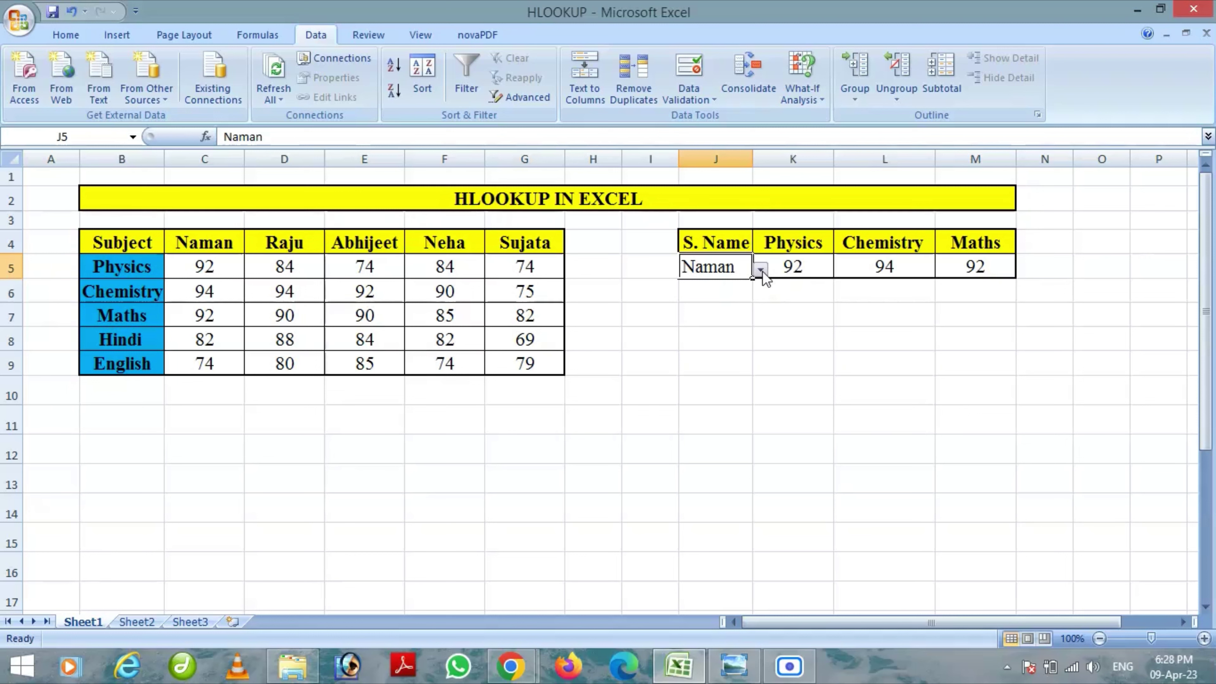
Pick the second, third, then last student from the J5 dropdown, ending on marks 74, 75, 82
{"action": "left_click", "coordinate": [761, 270]}
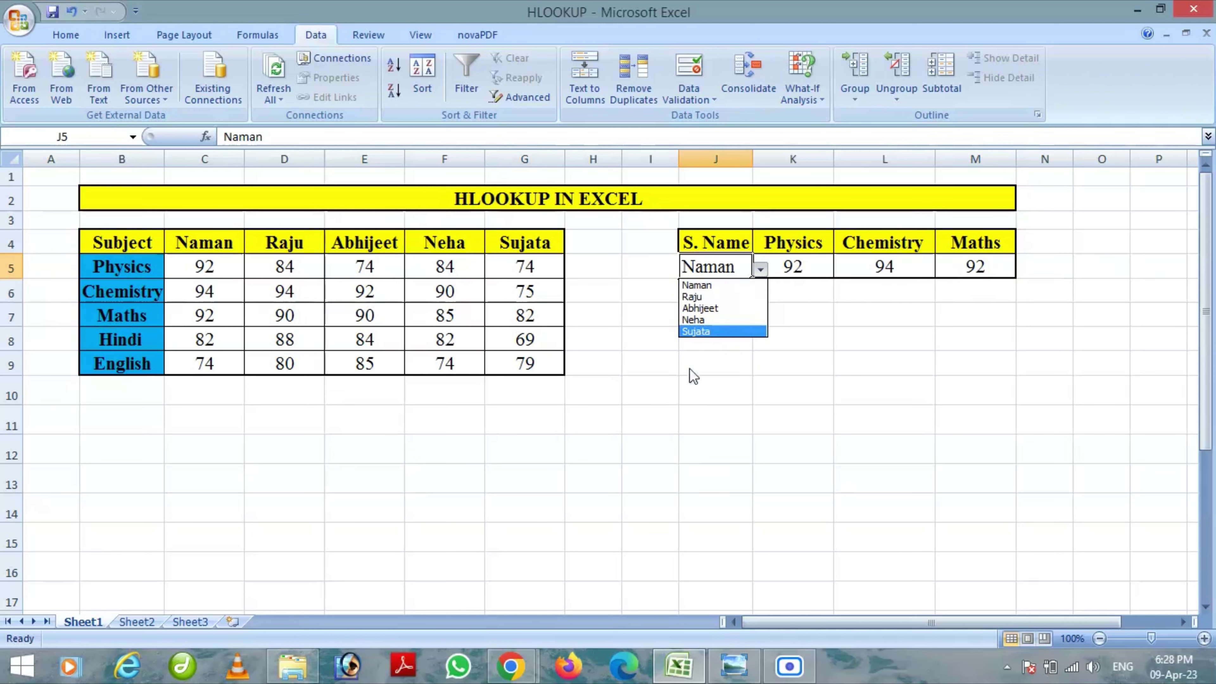
{"action": "left_click", "coordinate": [710, 298]}
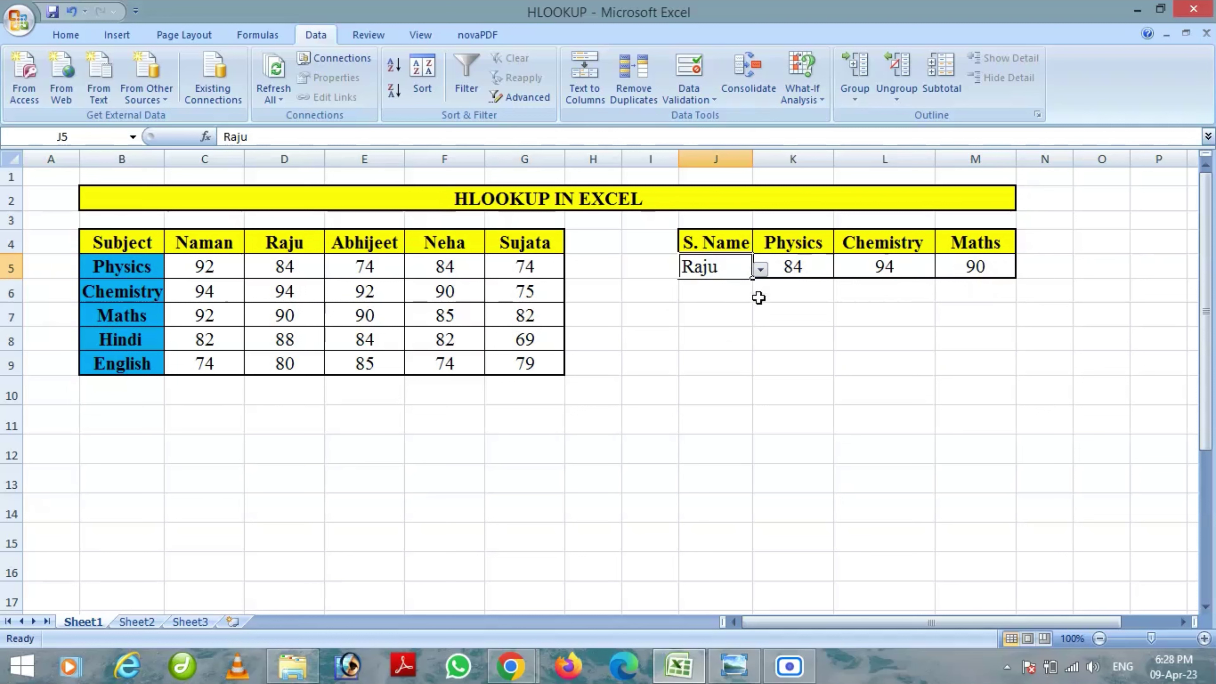
{"action": "left_click", "coordinate": [760, 270]}
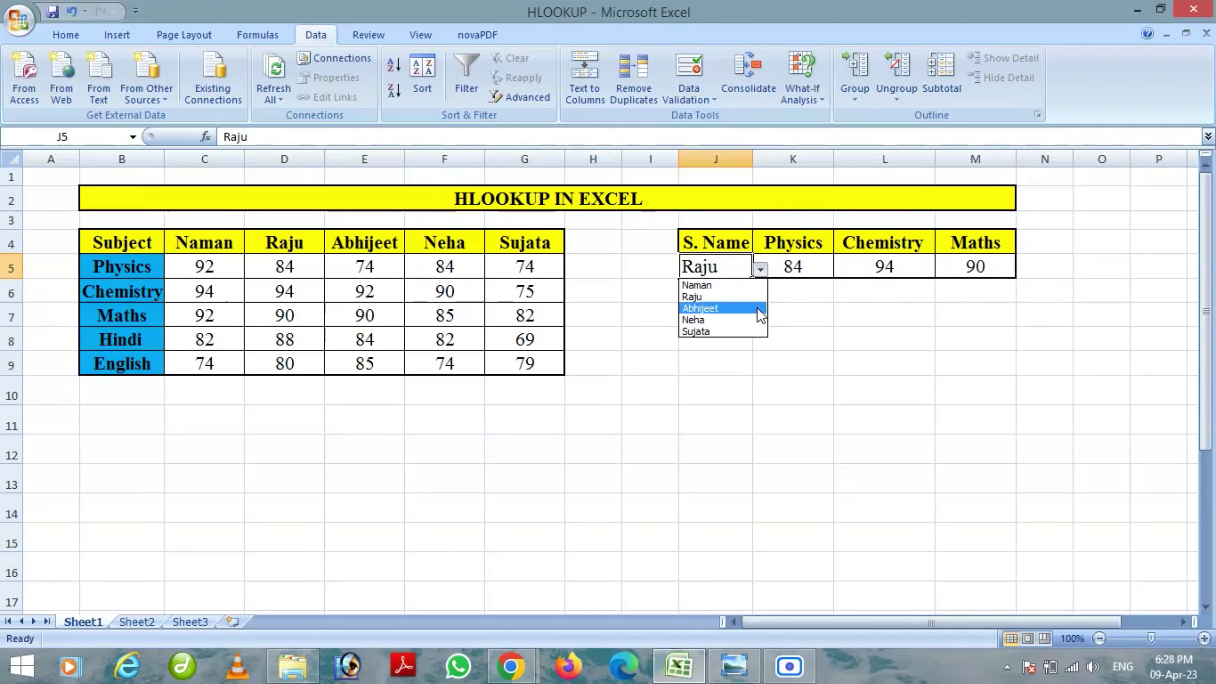
{"action": "left_click", "coordinate": [737, 308]}
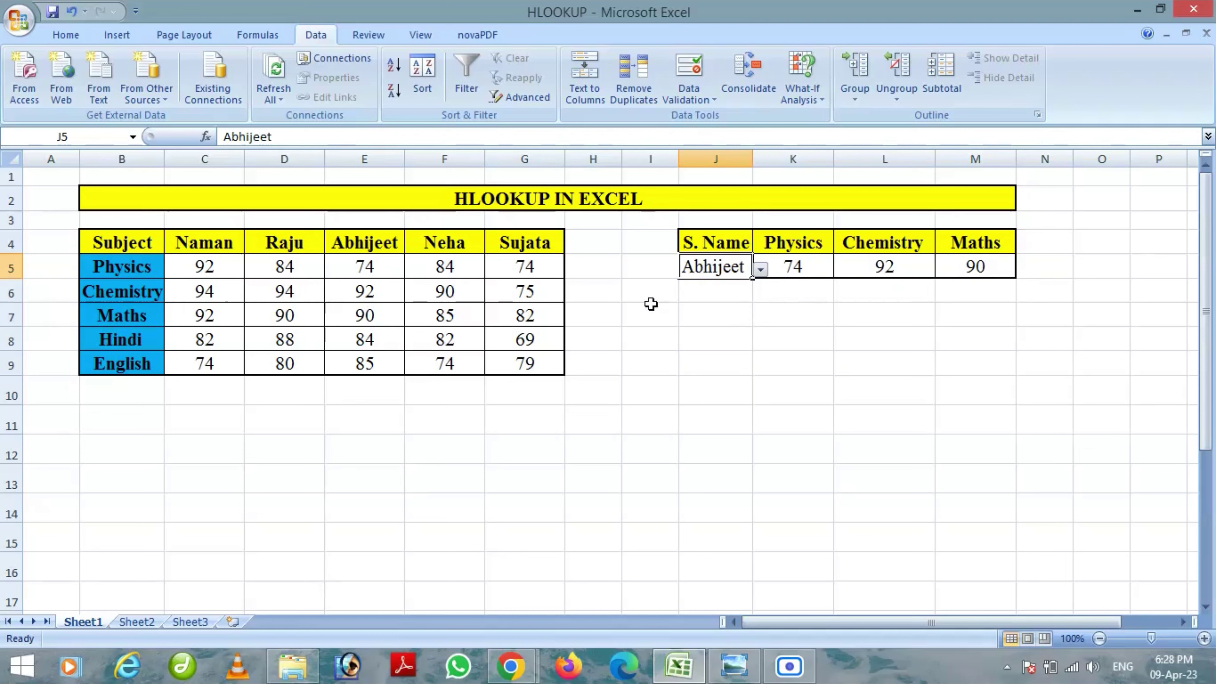
{"action": "left_click", "coordinate": [761, 270]}
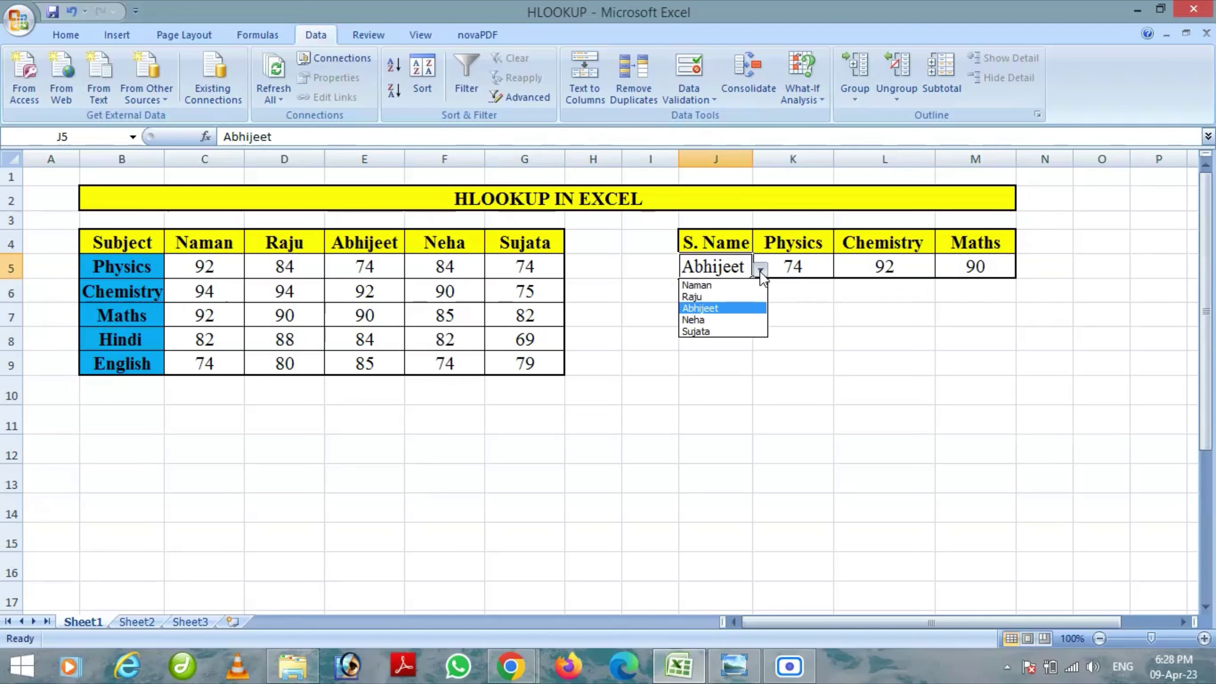
{"action": "left_click", "coordinate": [735, 333]}
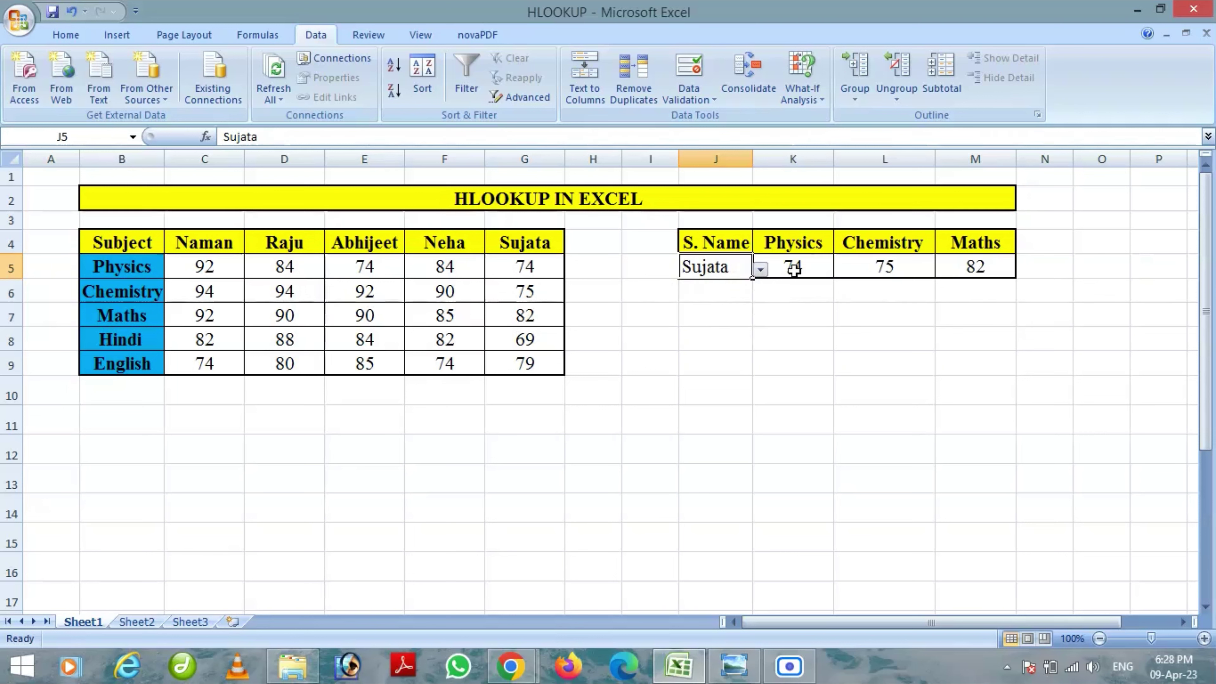